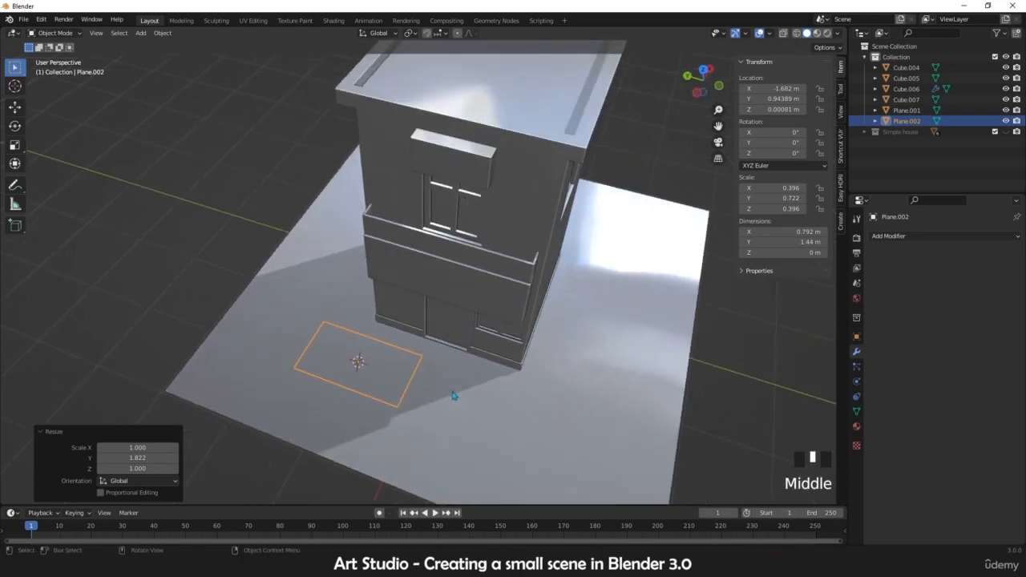
- Scale the flat plane beside the house from the top view to about 0.78 m by 1.17 m
key("KP_7")
middle_click_drag(299, 326, 366, 323, "shift")
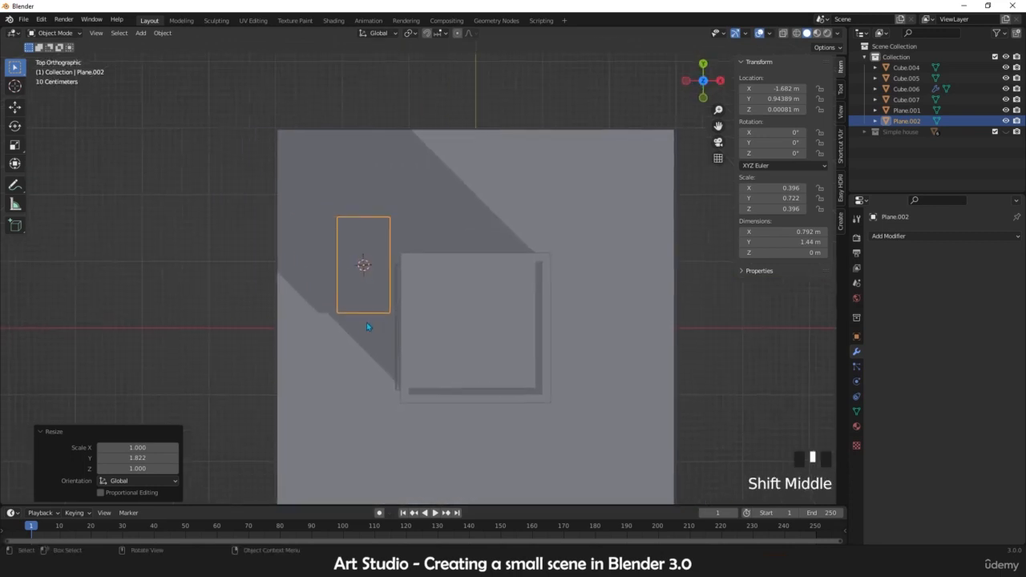
scroll(366, 324, "up", 1)
key("s")
key("x")
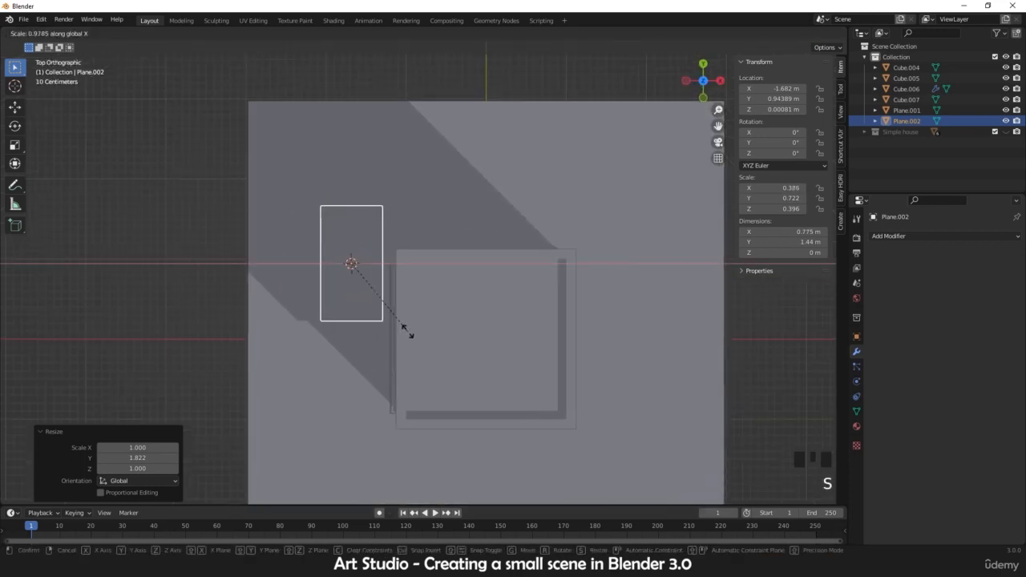
left_click(422, 339)
key("s")
left_click(408, 324)
key("s")
key("x")
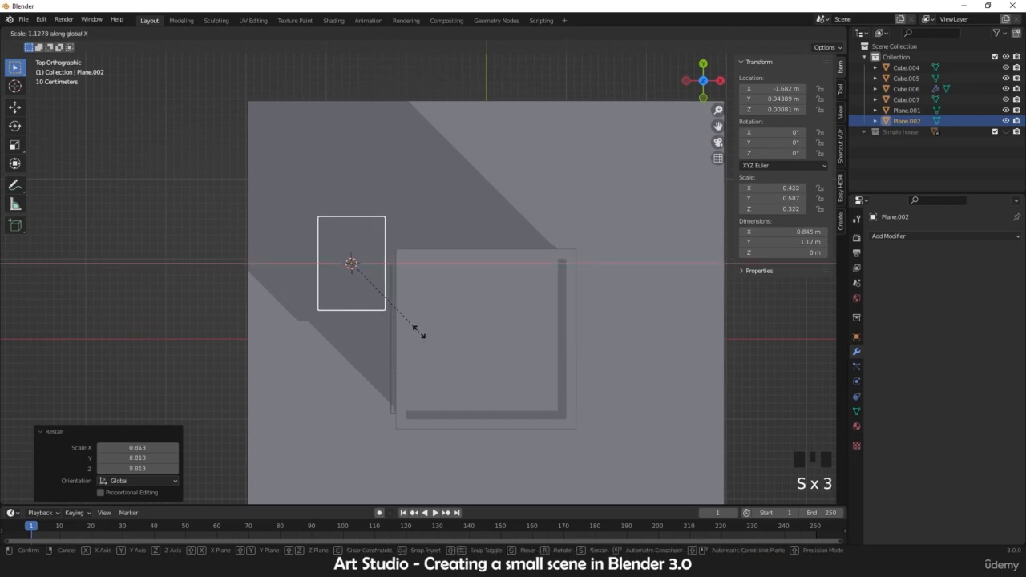
left_click(411, 334)
- Extrude the whole plane upward by about 0.033 m into a thin slab
middle_click_drag(357, 325, 413, 297, "shift")
scroll(367, 335, "up", 1)
scroll(413, 298, "up", 3)
key("Tab")
key("a")
key("e")
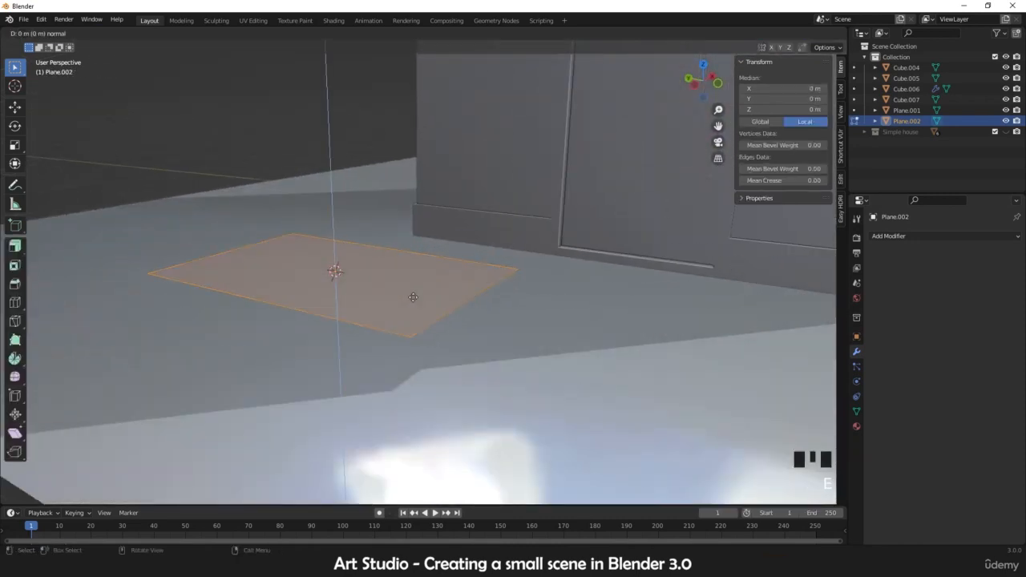
left_click(437, 214)
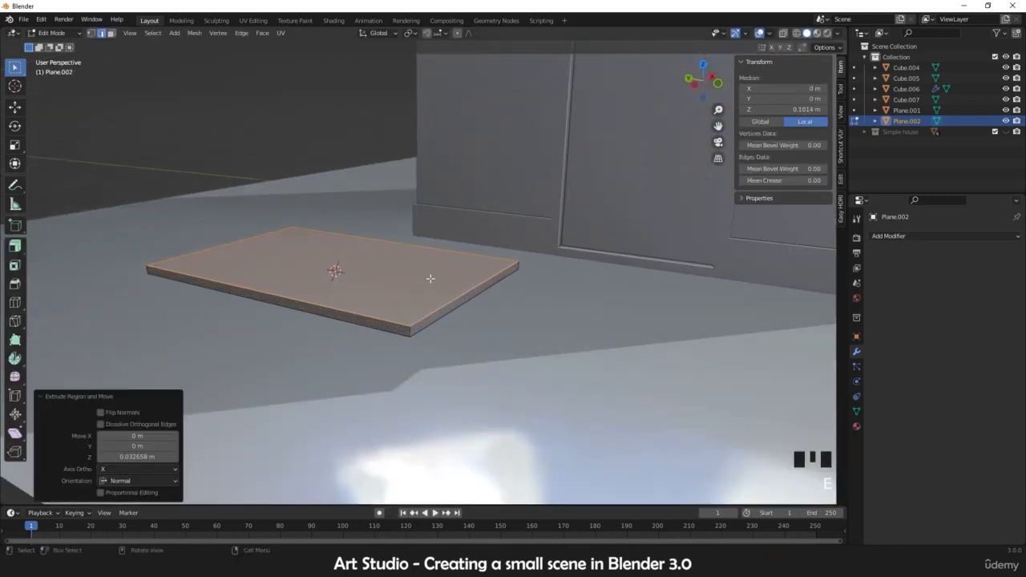
middle_click_drag(428, 280, 518, 331)
key("i")
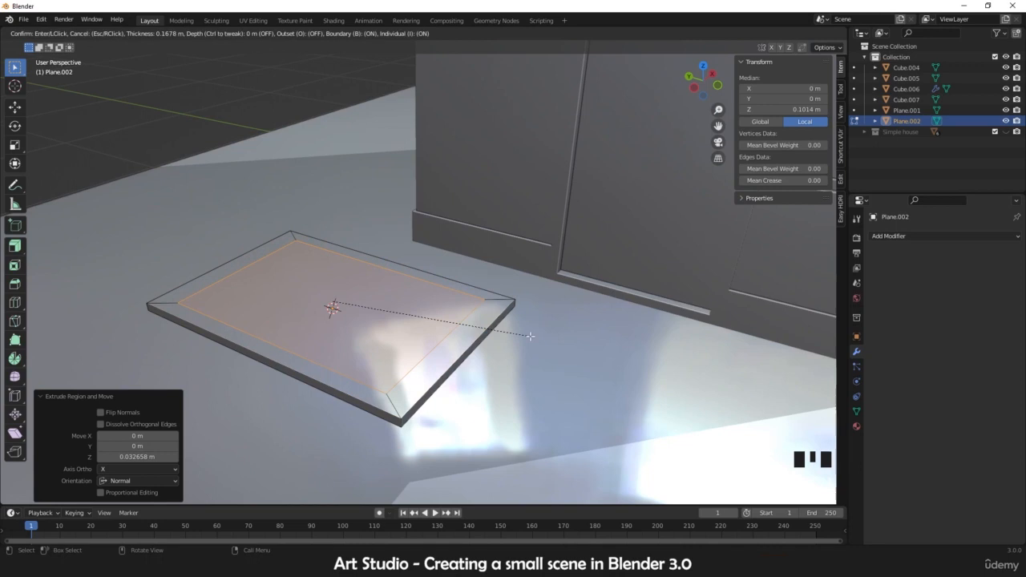
key("Escape")
- Return to Object Mode and apply the slab's scale
key("Tab")
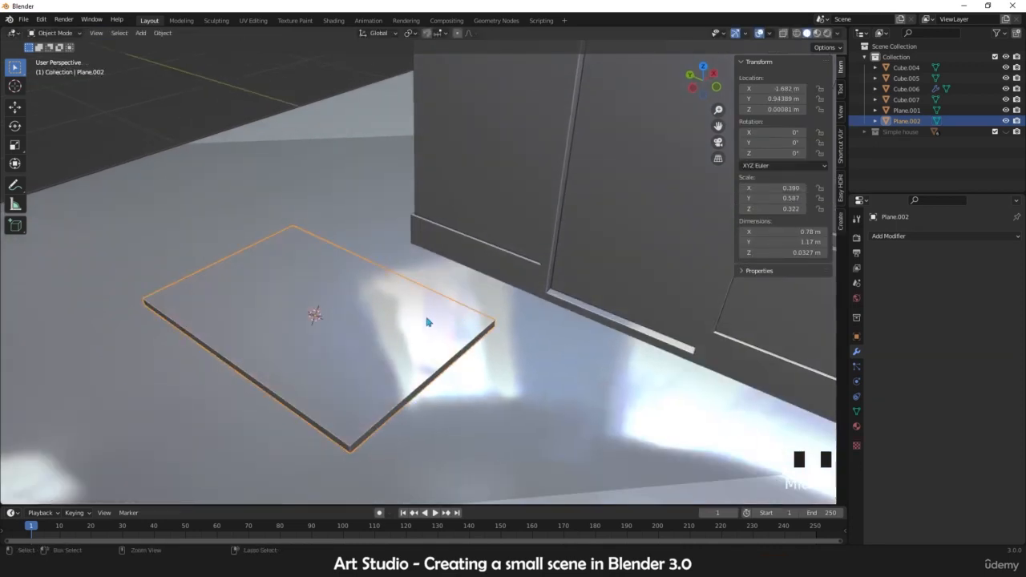
key("ctrl+a")
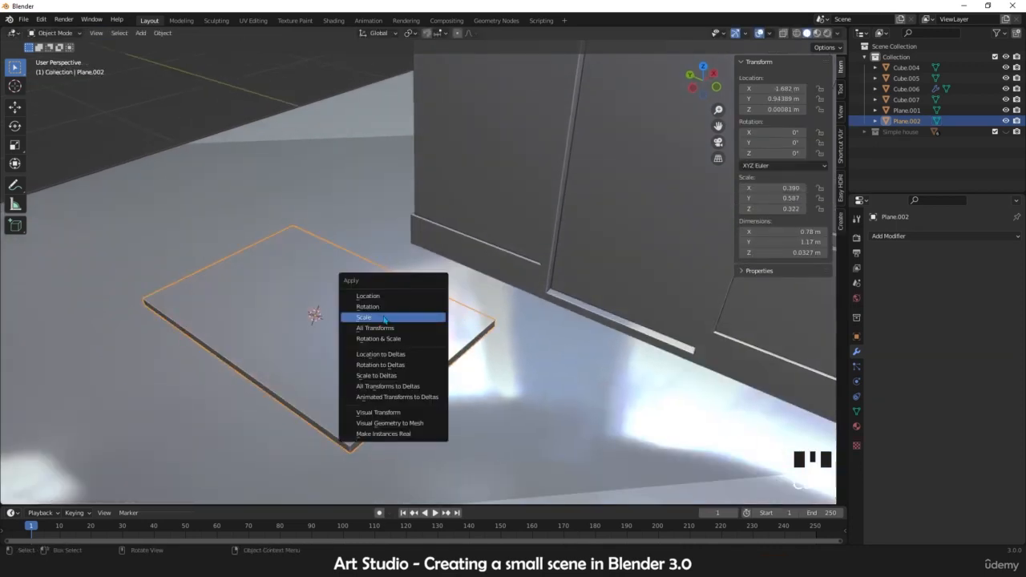
left_click(385, 319)
- Inset the slab's upper face by about 0.028 m and extrude it slightly inward to leave a raised frame
key("Tab")
key("i")
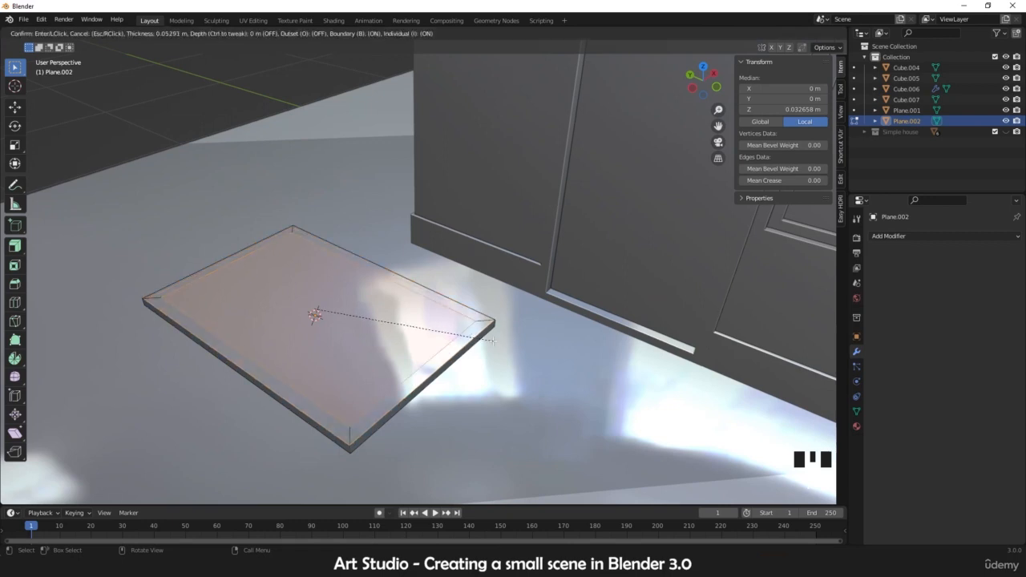
left_click(499, 343)
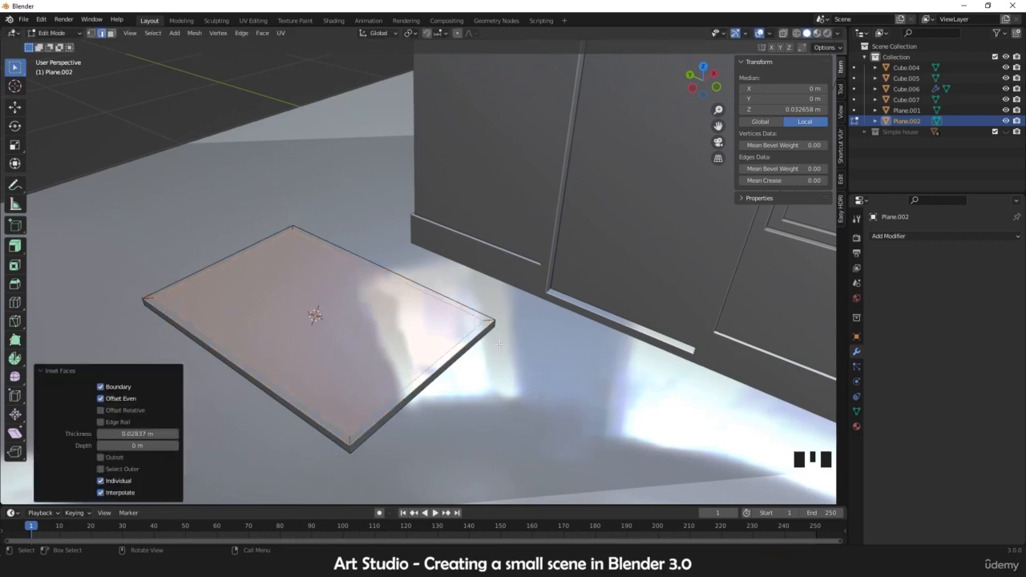
key("e")
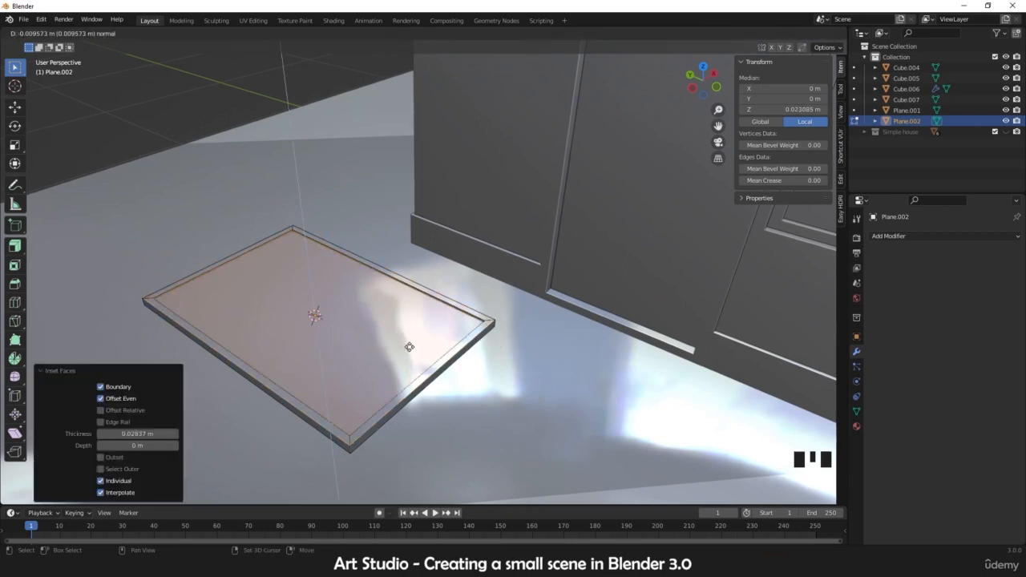
left_click(412, 352)
mouse_move(412, 352)
middle_mouse_down()
mouse_move(511, 326)
mouse_move(478, 339)
mouse_move(454, 313)
mouse_move(430, 339)
mouse_move(405, 314)
mouse_move(359, 329)
mouse_move(420, 359)
mouse_move(424, 339)
middle_mouse_up()
scroll(510, 327, "up", 2)
key("Tab")
- Examine the framed slab's size and placement relative to the house from several angles
scroll(406, 314, "down", 3)
scroll(404, 311, "up", 2)
scroll(360, 329, "down", 5)
scroll(427, 241, "down", 3)
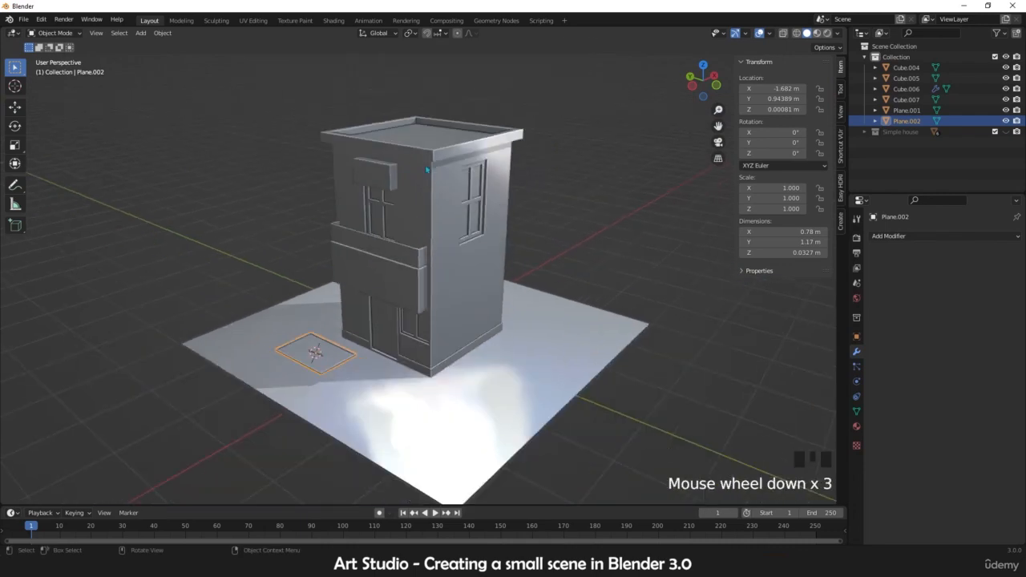
scroll(405, 274, "up", 1)
middle_click_drag(405, 274, 469, 290)
scroll(429, 304, "down", 1)
scroll(429, 304, "up", 2)
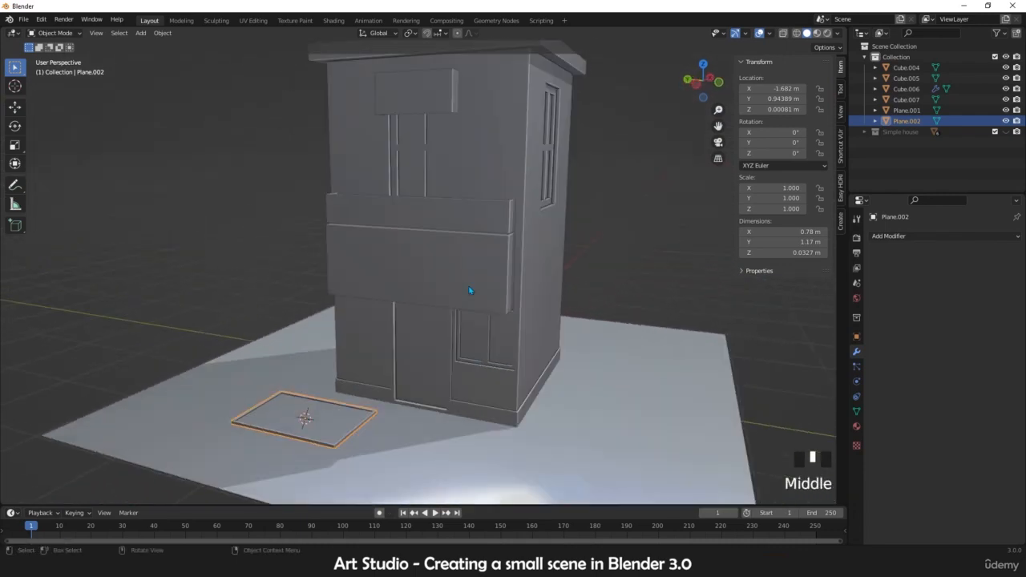
middle_click_drag(366, 368, 449, 310, "shift")
key("KP_Decimal")
scroll(418, 340, "up", 1)
scroll(448, 311, "down", 6)
middle_click_drag(505, 286, 446, 260, "shift")
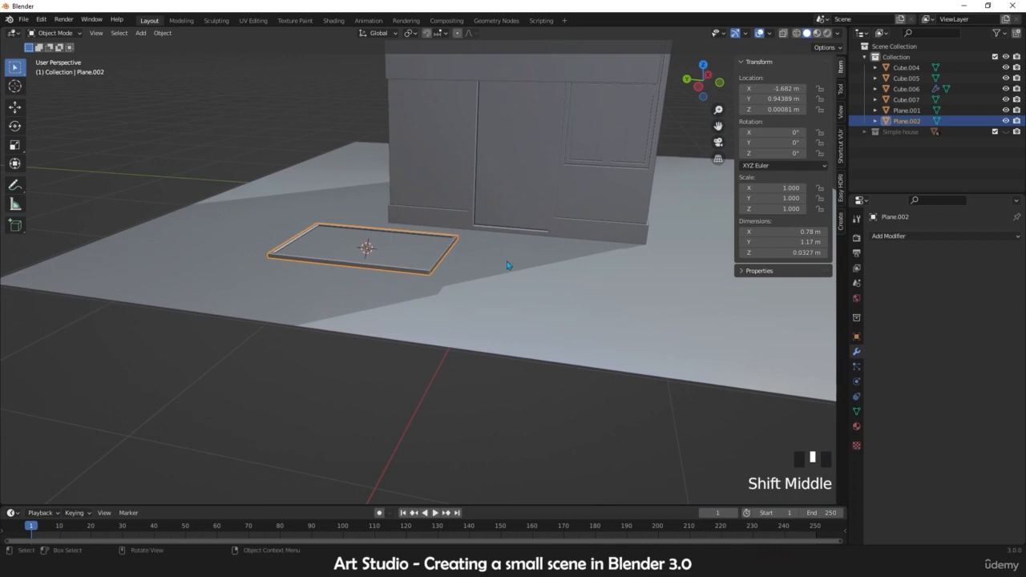
- Rotate the framed slab 90 degrees about the X axis so it stands upright
key("r")
type("x")
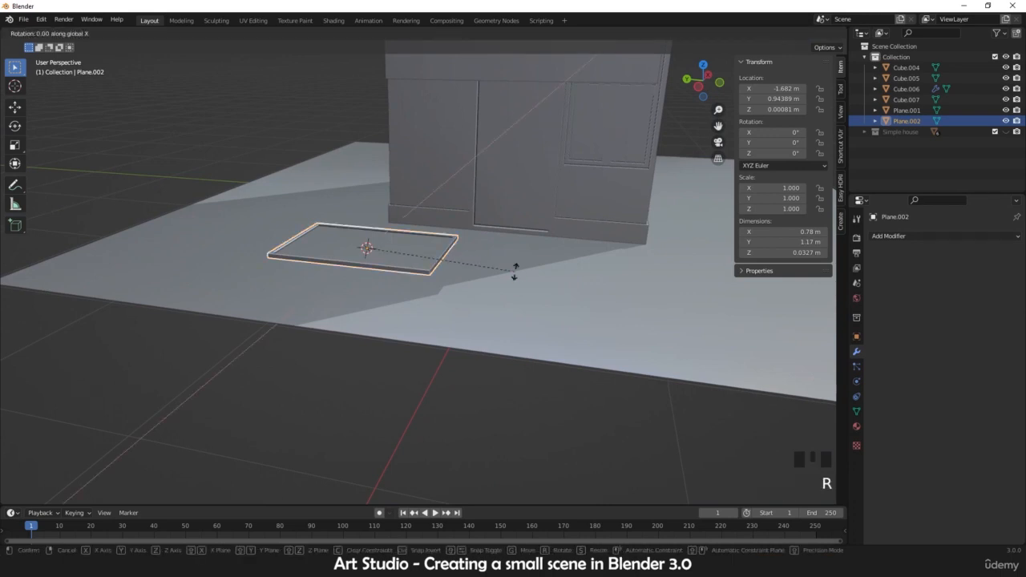
type("90")
key("Return")
- Raise the upright panel above the ground in front view and scale it down to about 0.53 m by 0.8 m
key("KP_1")
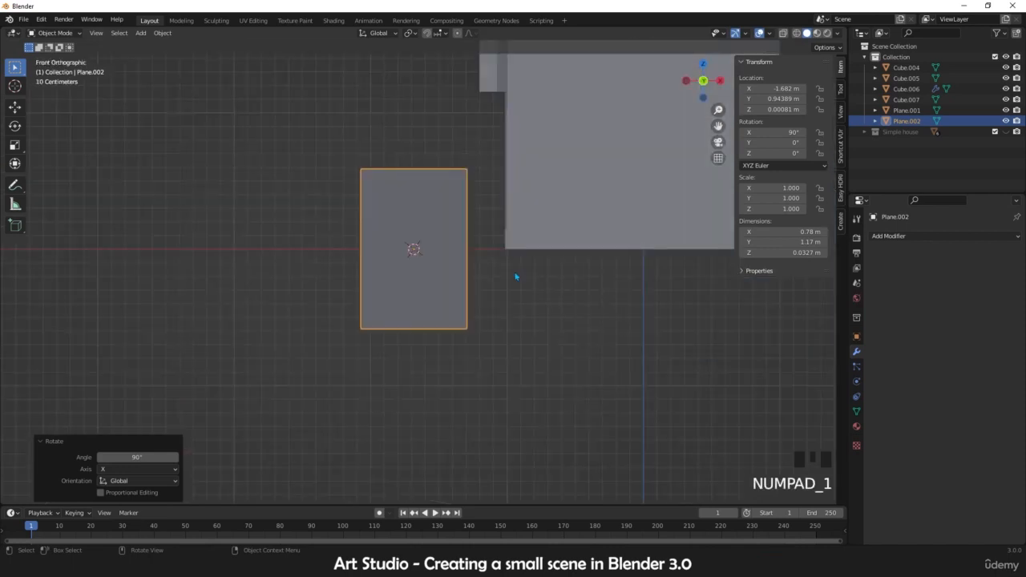
key("g")
left_click(527, 178)
key("s")
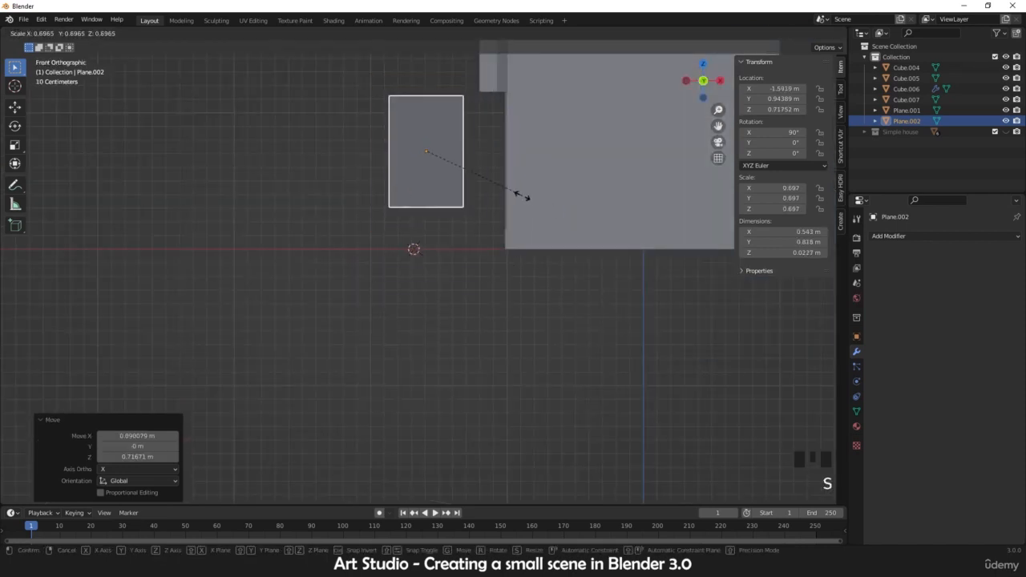
left_click(521, 199)
key("g")
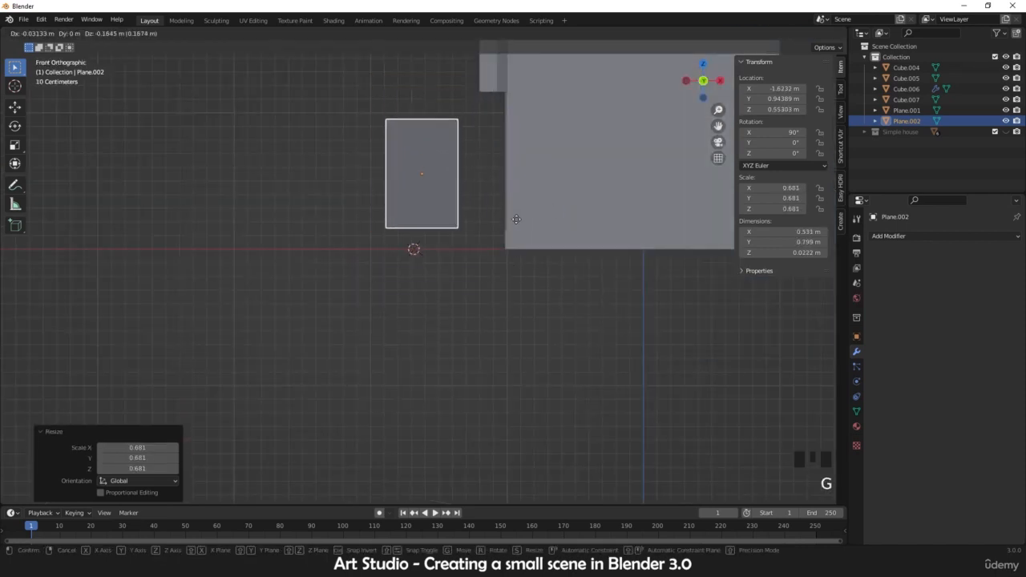
left_click(511, 215)
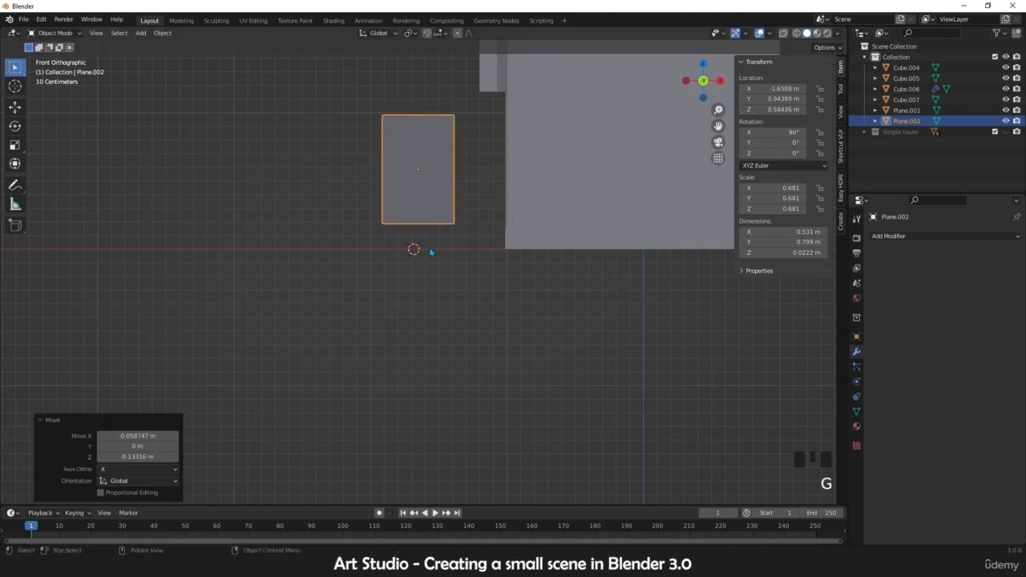
- Tilt the panel by about 20 degrees in the right side view so it leans back
middle_click_drag(512, 215, 505, 274)
key("KP_1")
key("KP_3")
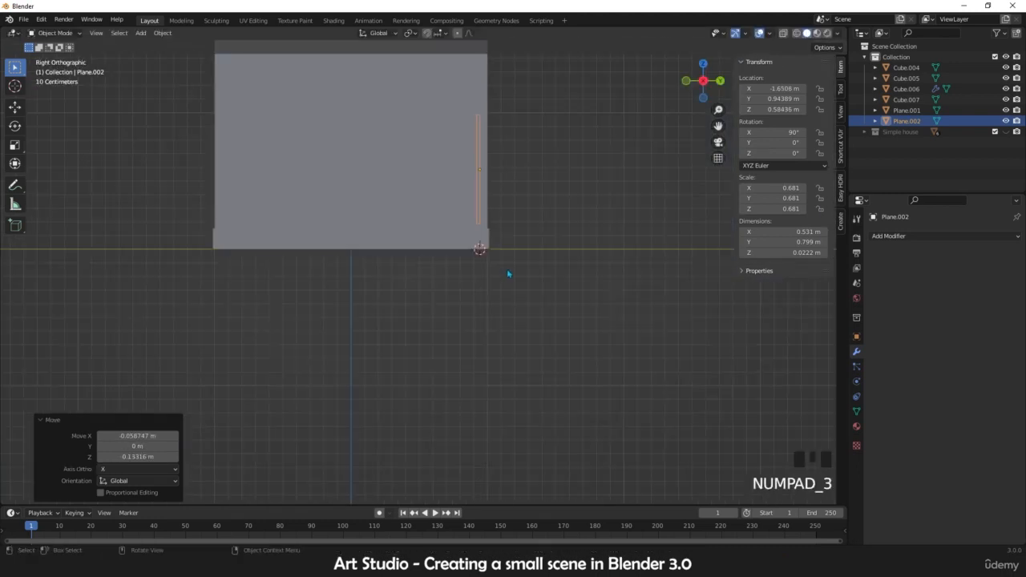
key("r")
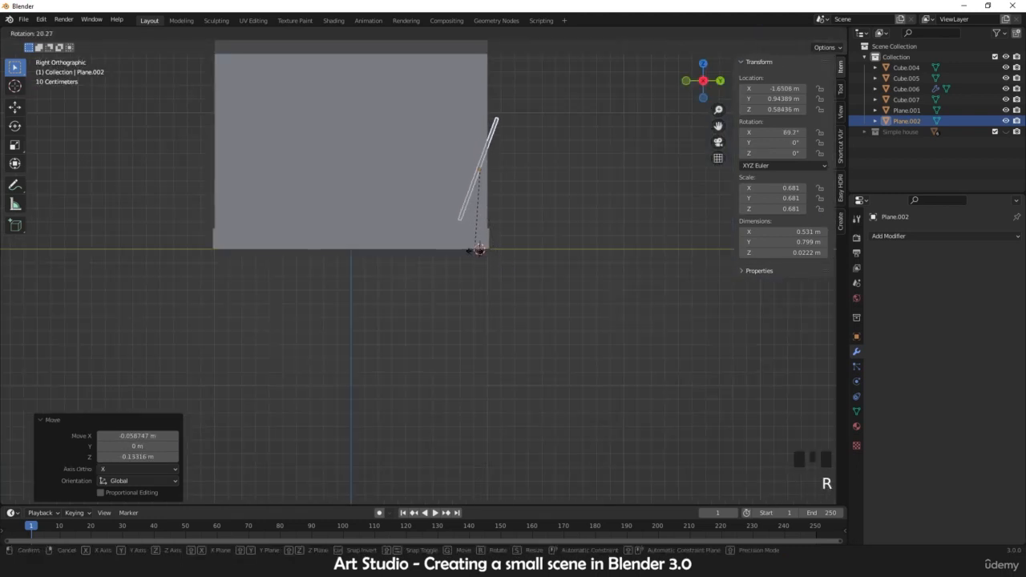
left_click(476, 249)
- Scale the tilted panel down uniformly by a factor of about 0.77
middle_click_drag(506, 242, 247, 279)
scroll(350, 251, "down", 2)
middle_click_drag(350, 252, 417, 313, "shift")
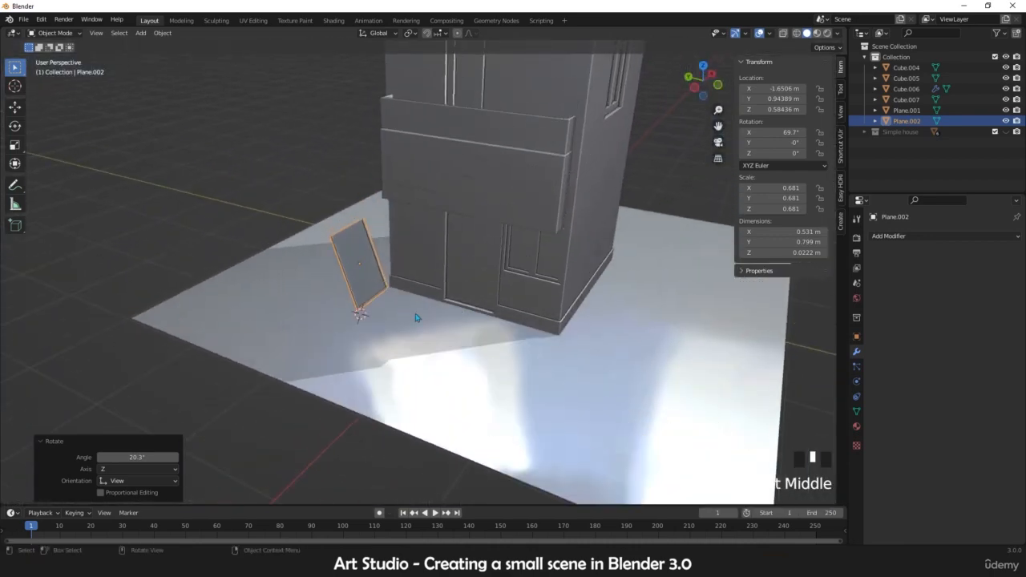
key("s")
left_click(453, 302)
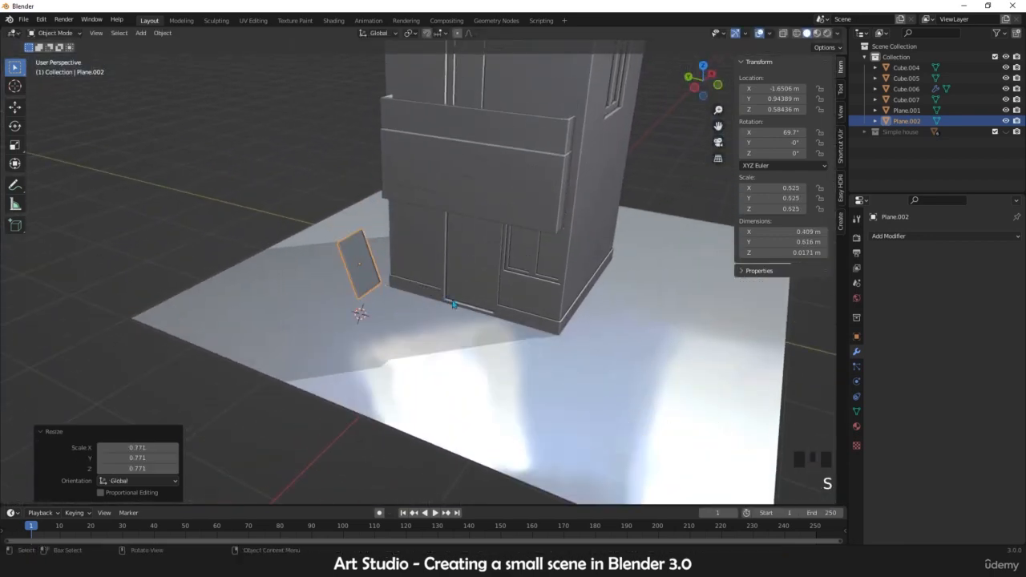
- Lower the tilted panel in the left side view to just above the ground, at about 0.44 m on Z
key("ctrl+KP_3")
scroll(453, 303, "up", 5)
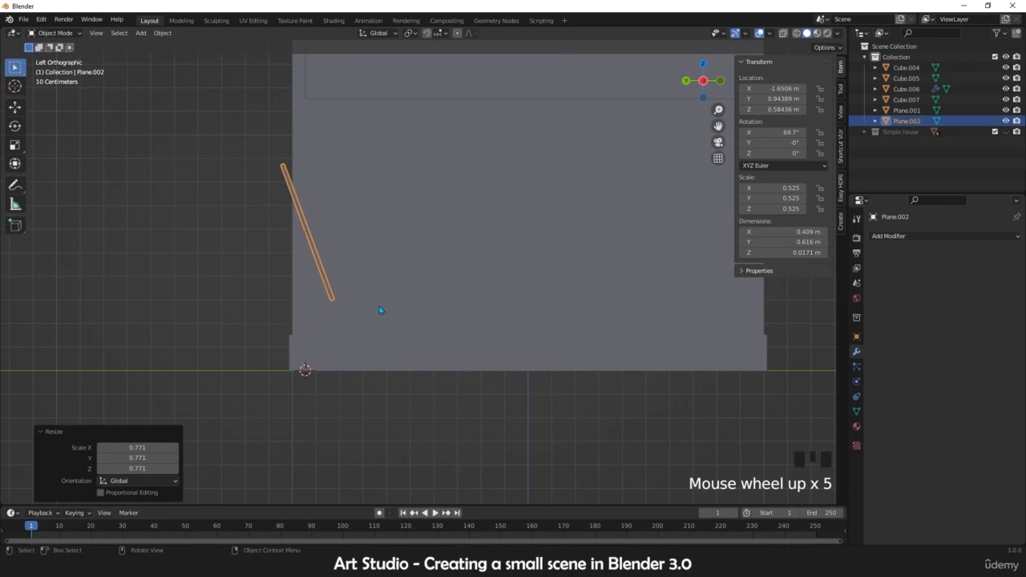
key("g")
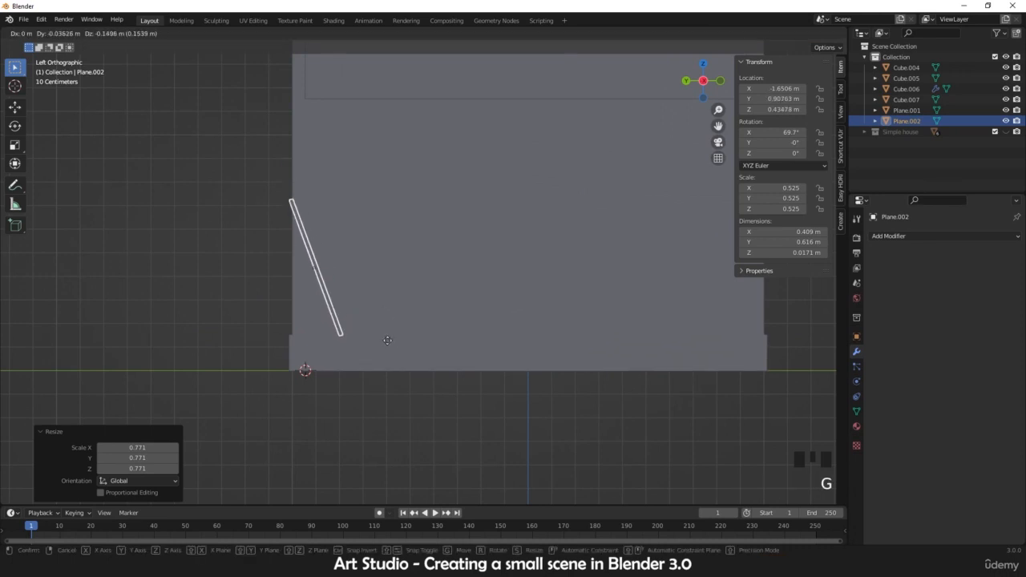
left_click(387, 340)
scroll(388, 345, "up", 2)
middle_click_drag(378, 326, 405, 299, "shift")
- Select the panel's lowest corner vertices in wireframe, snap the 3D cursor to them and return to Object Mode
key("Tab")
key("z")
left_click_drag(382, 298, 223, 315)
scroll(355, 326, "up", 5)
scroll(366, 331, "up", 2)
key("1")
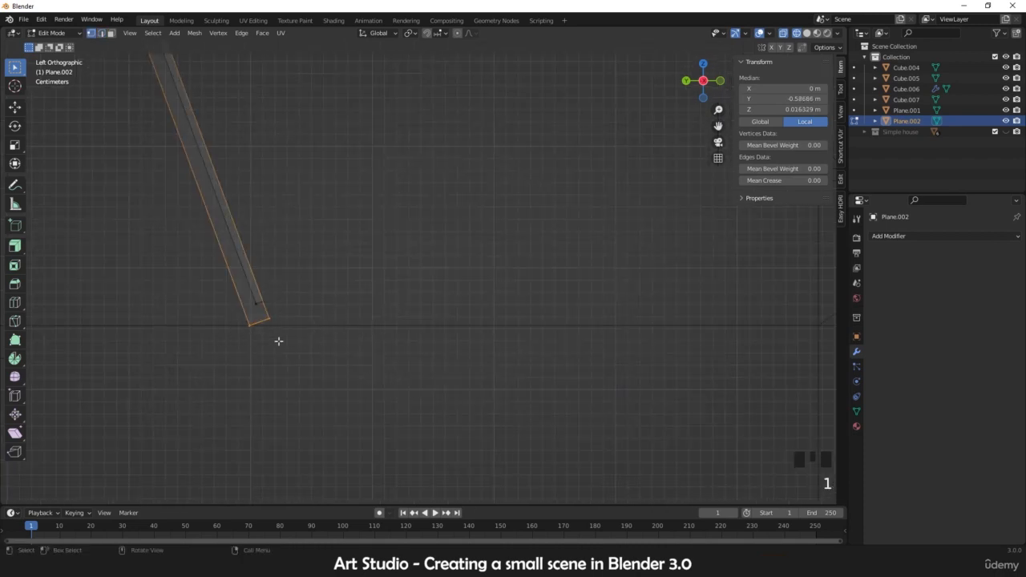
left_click_drag(268, 344, 239, 316)
key("shift+s")
key("Tab")
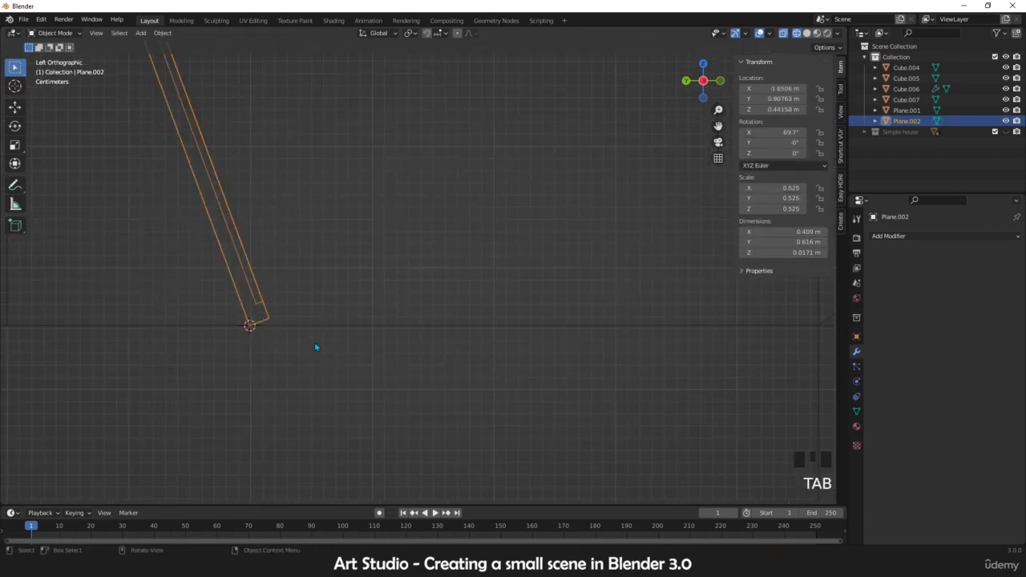
- Add a cube at the 3D cursor and scale it down to about 0.01 m per side
key("shift+a")
mouse_move(304, 299)
key("shift+a")
mouse_move(241, 213)
left_click(310, 224)
key("s")
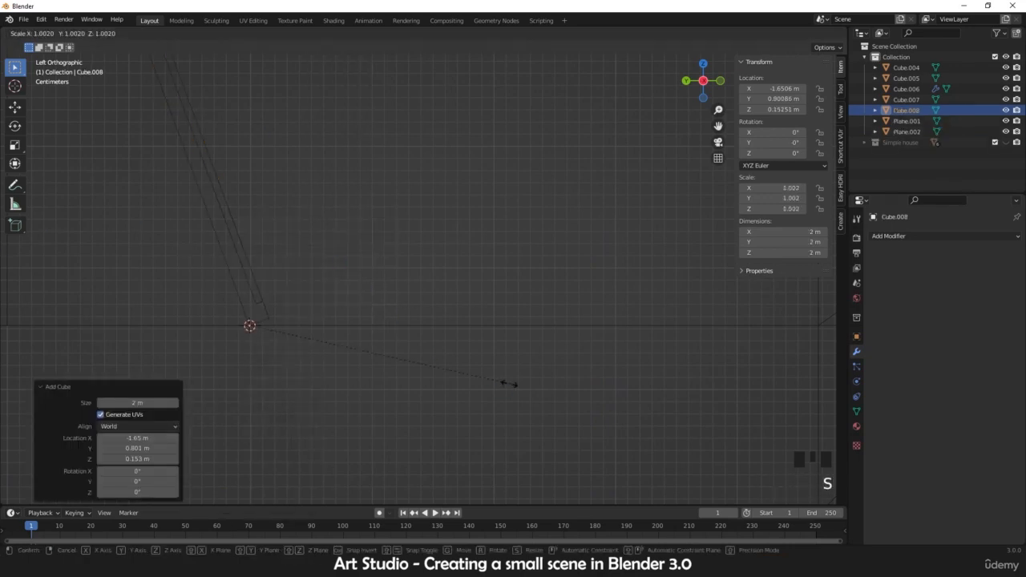
left_click(265, 302)
key("s")
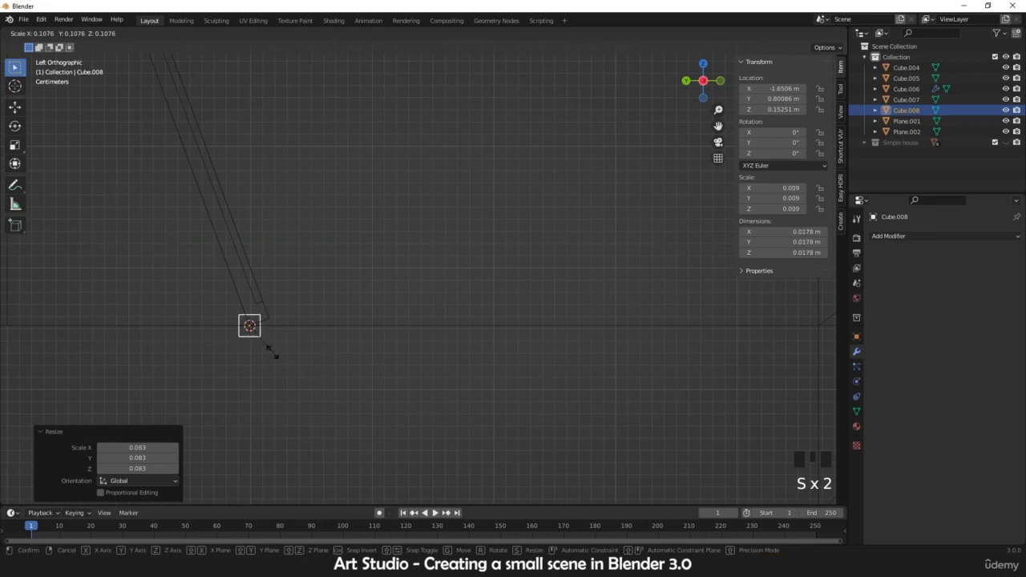
left_click(255, 343)
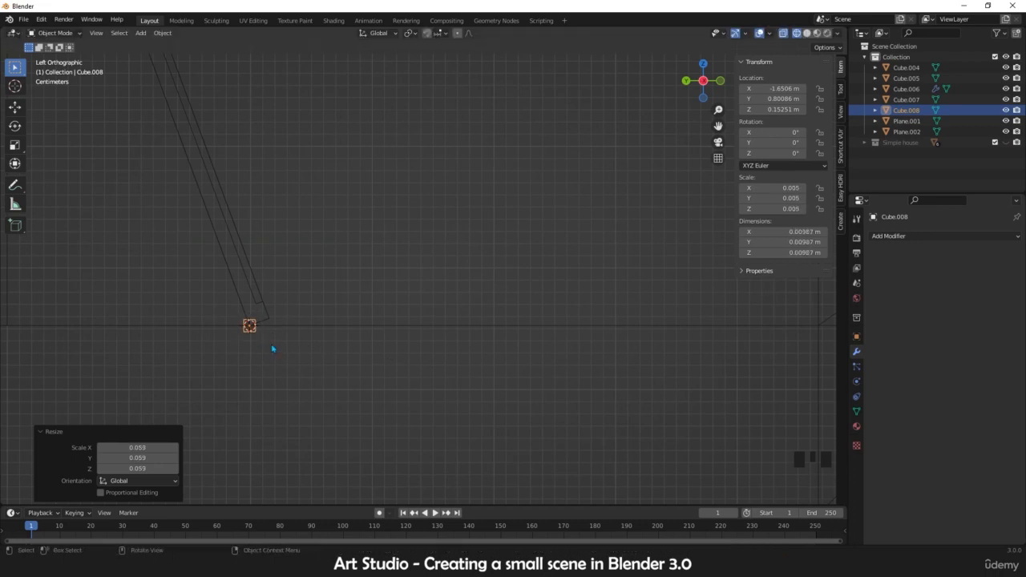
- Move the small cube's bottom vertices about 0.15 m down along Z to the ground, forming a thin leg
key("Tab")
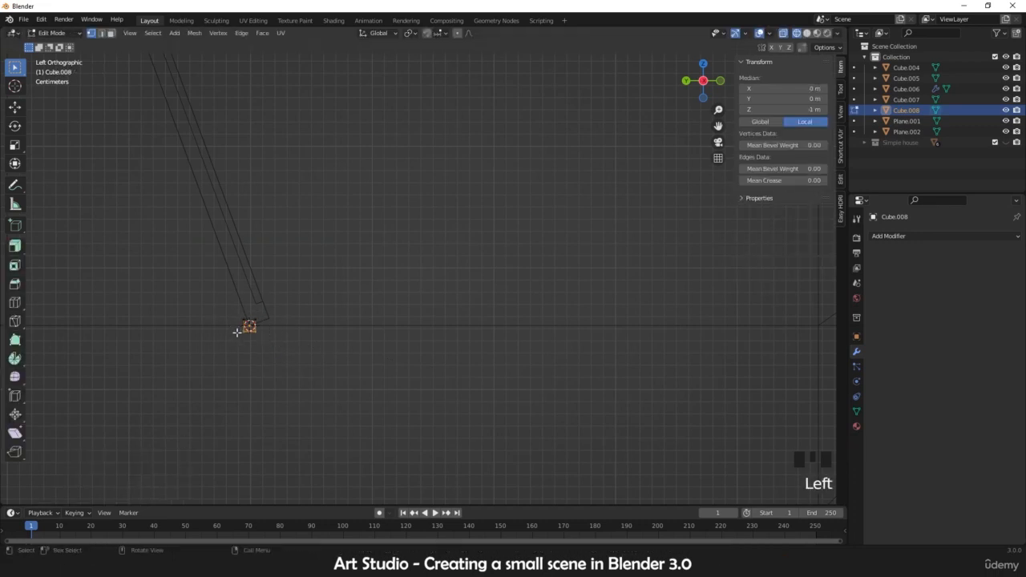
scroll(390, 326, "down", 5)
key("g")
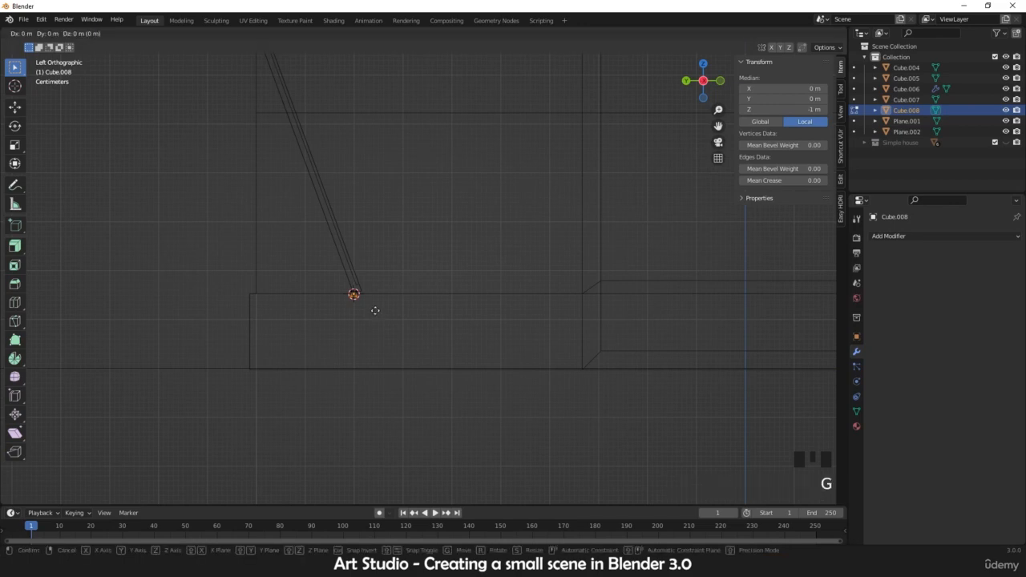
key("z")
left_click(387, 382)
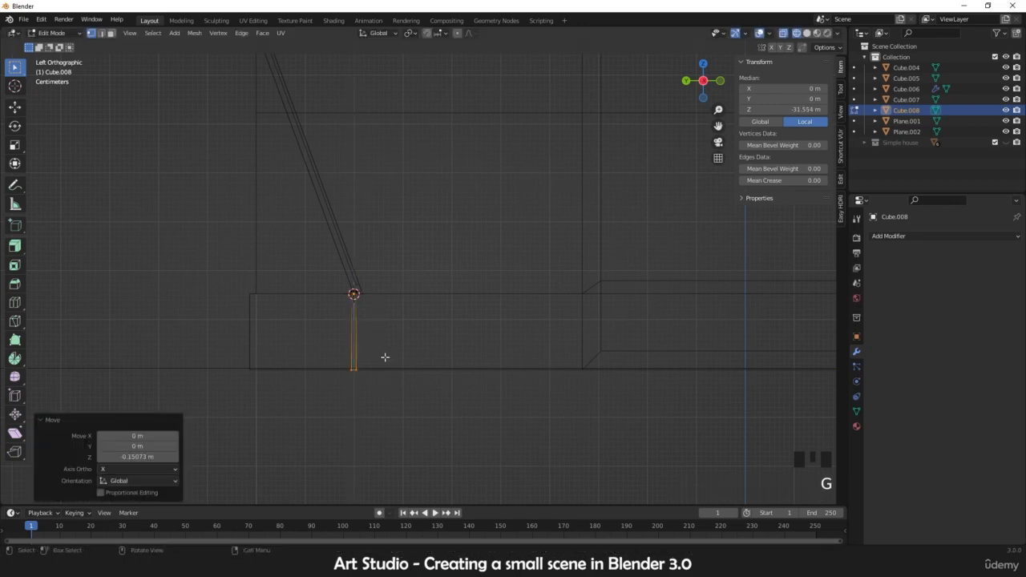
scroll(348, 350, "up", 3)
key("Tab")
- Move the thin leg about 0.18 m along X in the top view to the panel's lower corner, using wireframe shading
key("z")
mouse_move(532, 357)
middle_mouse_down()
mouse_move(326, 361)
mouse_move(380, 374)
middle_mouse_up()
scroll(326, 361, "down", 3)
key("KP_7")
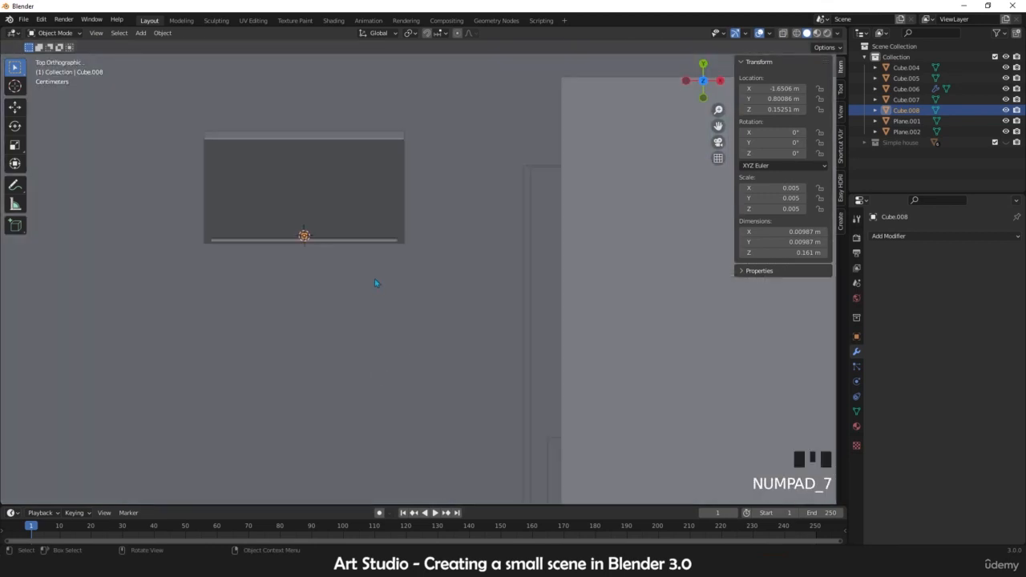
key("z")
key("z")
left_click(241, 245)
scroll(316, 255, "up", 2)
middle_click_drag(316, 255, 328, 306, "shift")
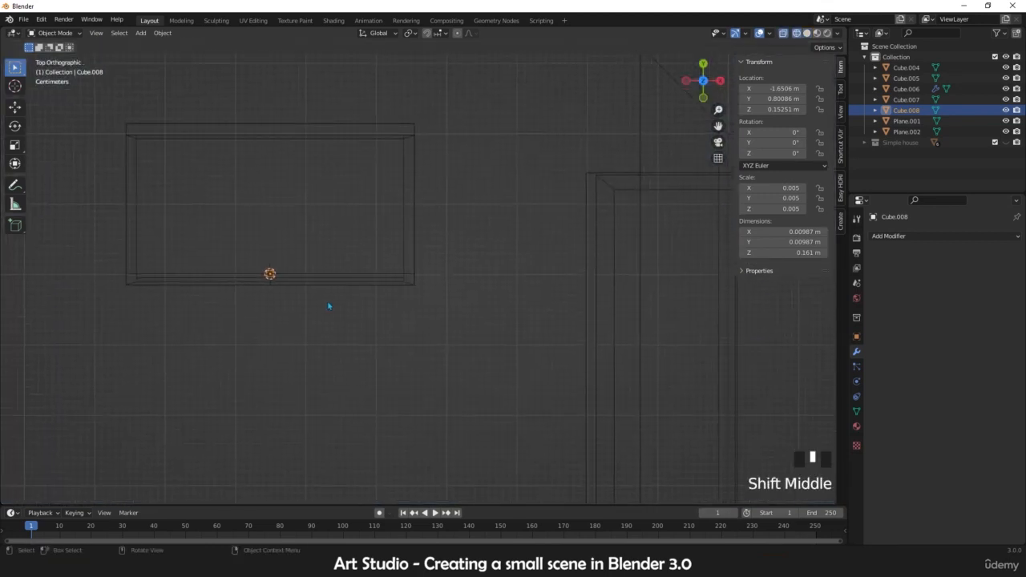
key("g")
key("x")
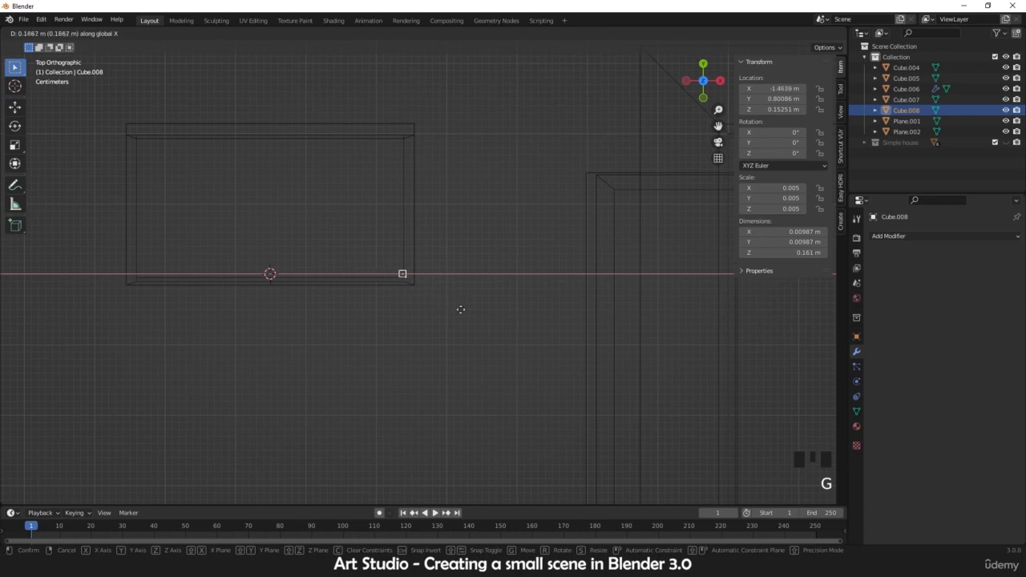
left_click(457, 317)
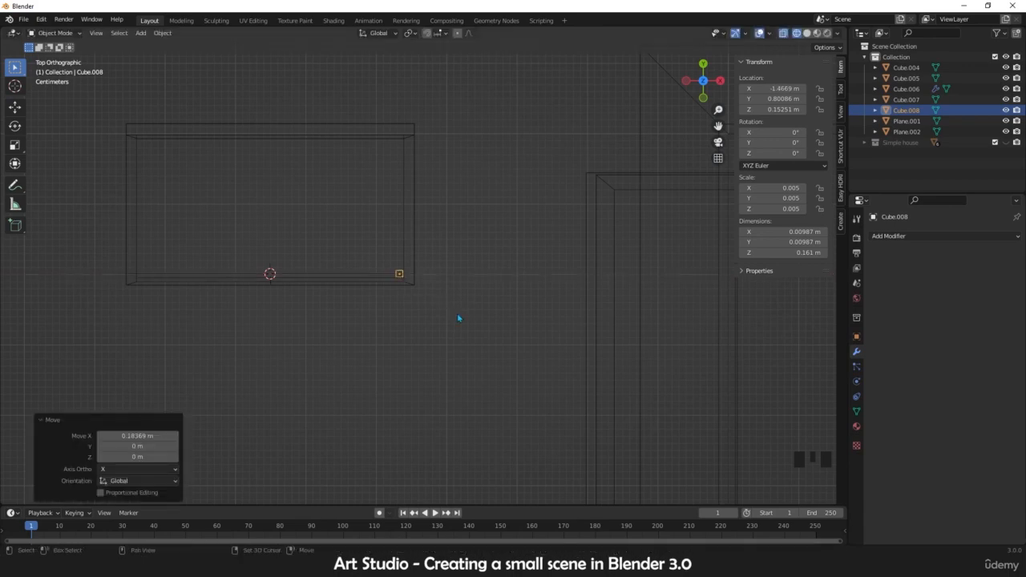
- Duplicate the leg about -0.37 m along X to the panel's opposite lower corner and switch to solid shading
key("shift+d")
key("x")
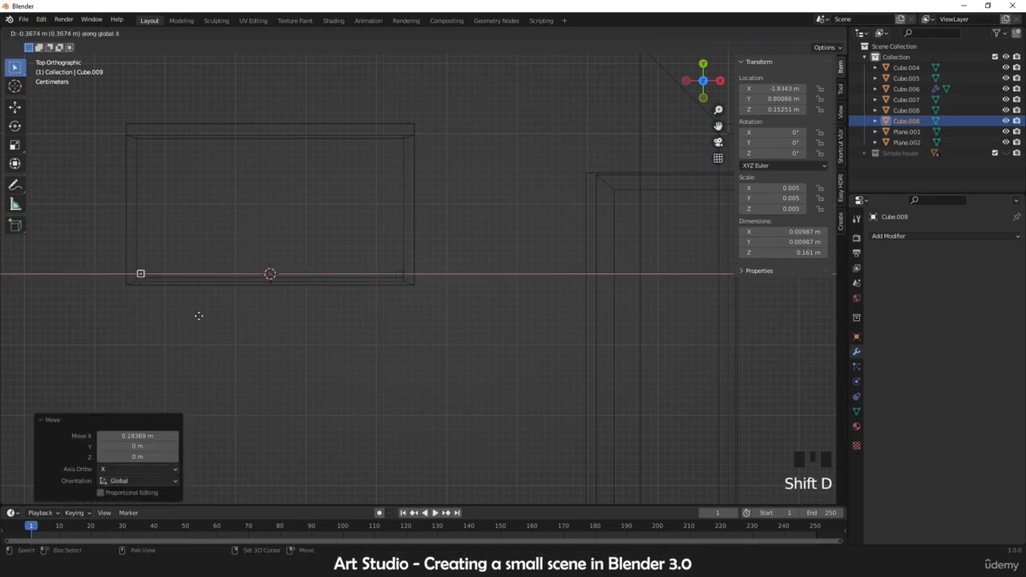
left_click(199, 316)
mouse_move(326, 310)
middle_mouse_down()
mouse_move(462, 323)
mouse_move(499, 352)
middle_mouse_up()
key("z")
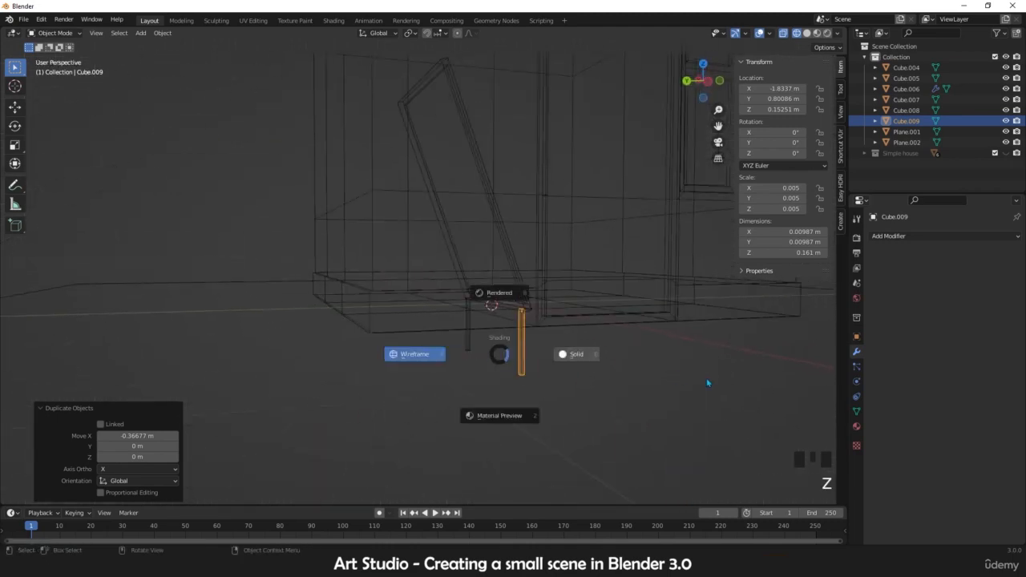
left_click(708, 383)
middle_click_drag(709, 382, 486, 361)
scroll(490, 365, "up", 2)
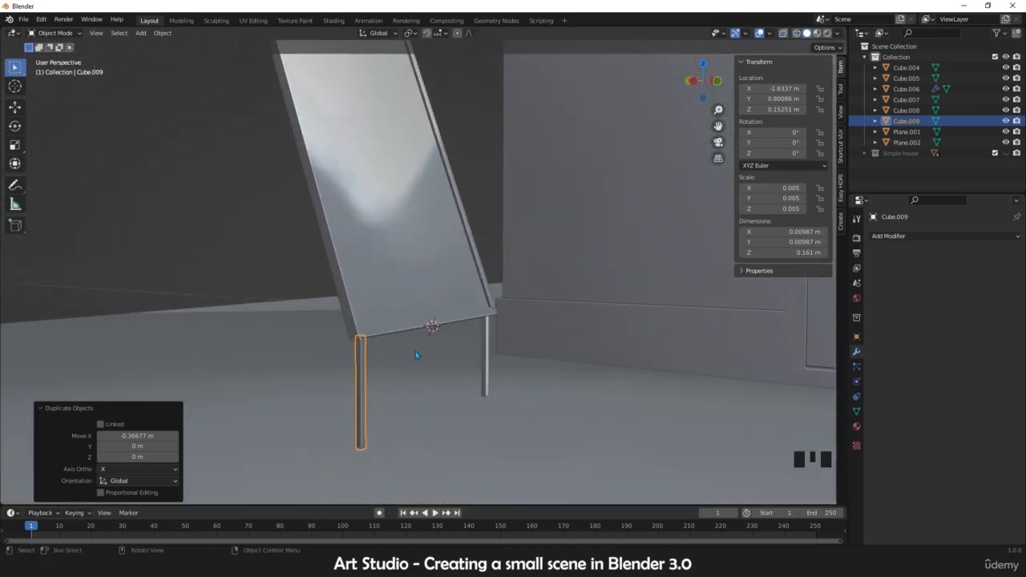
scroll(417, 347, "down", 3)
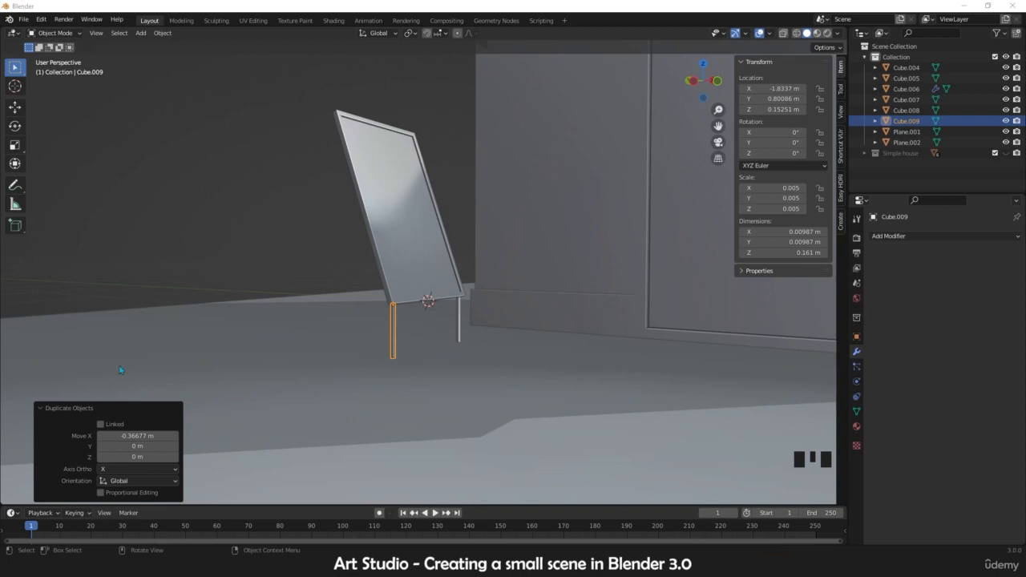
- Select both front legs and duplicate them about 0.18 m along Y behind the panel in the left side view
left_click(458, 322, "shift")
middle_click_drag(458, 322, 363, 363)
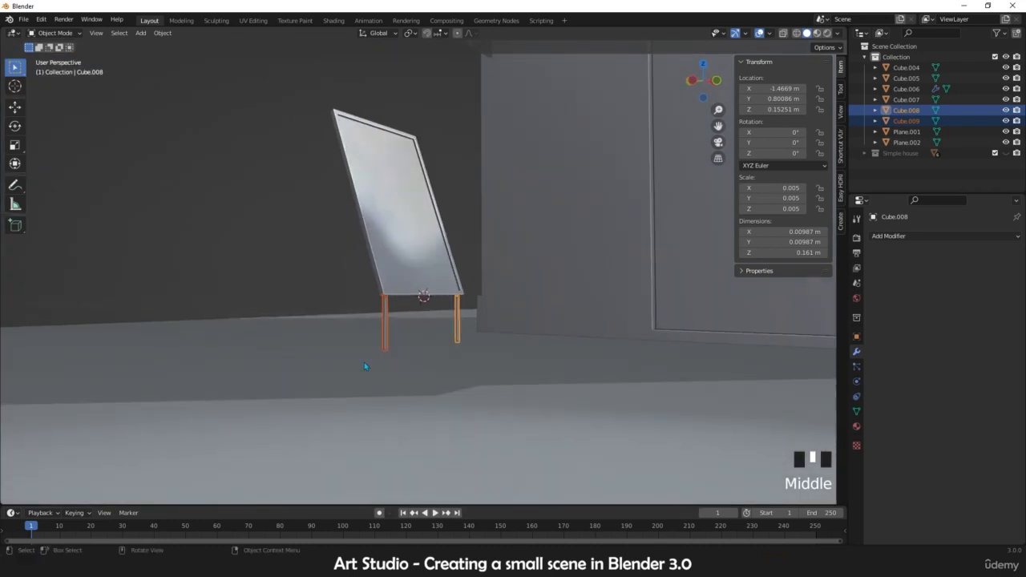
key("ctrl+KP_3")
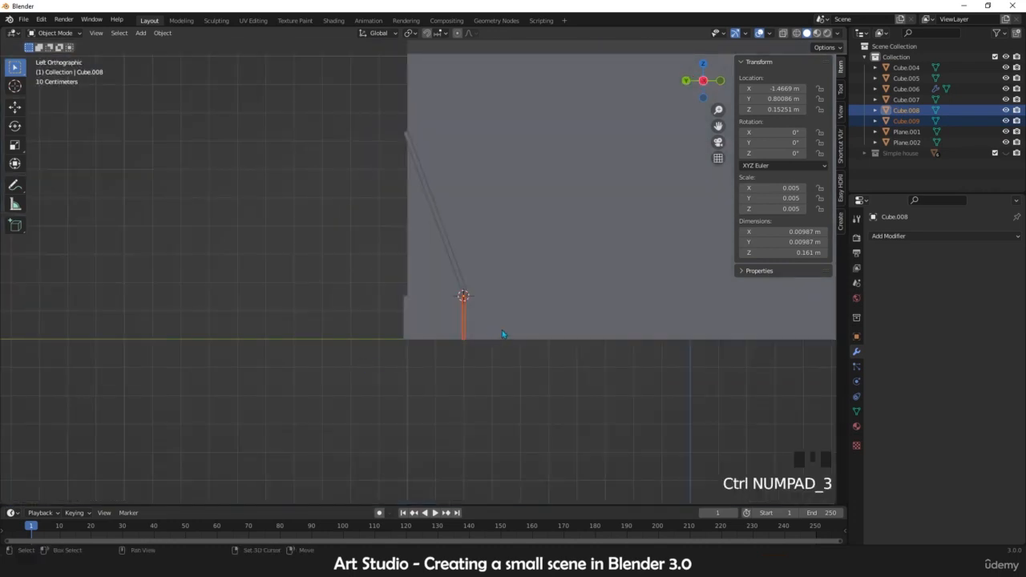
key("shift+d")
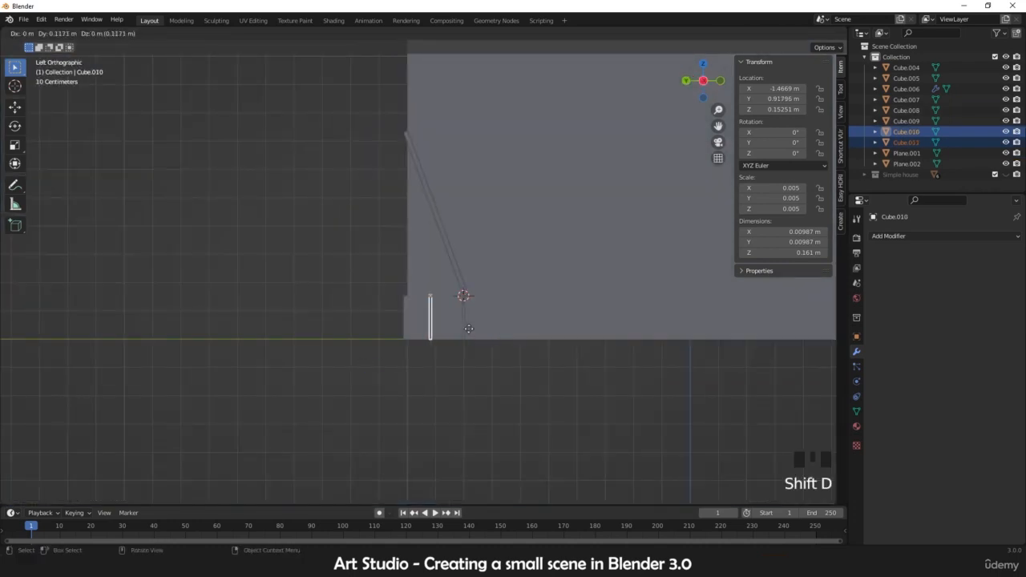
key("x")
key("y")
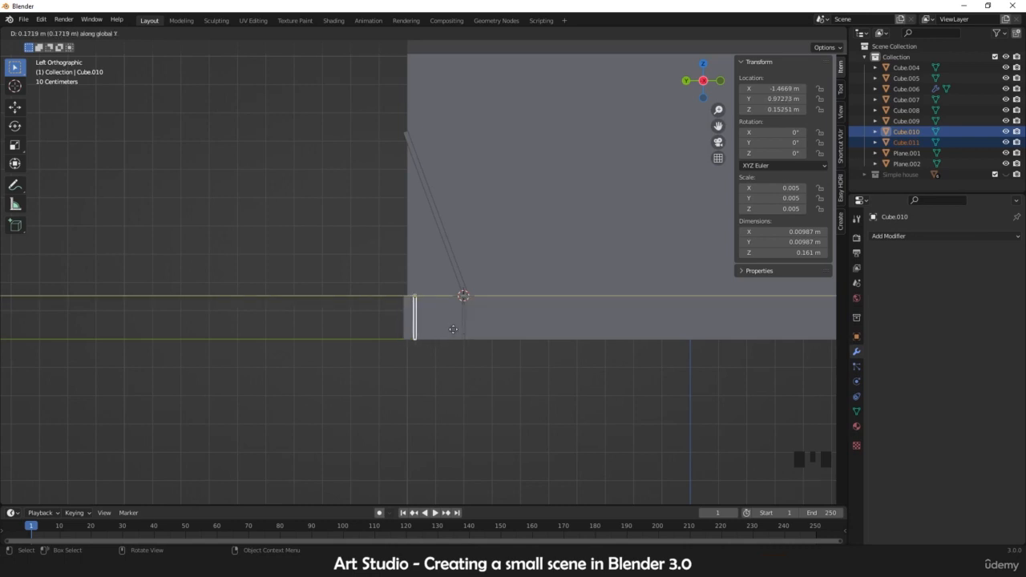
left_click(450, 327)
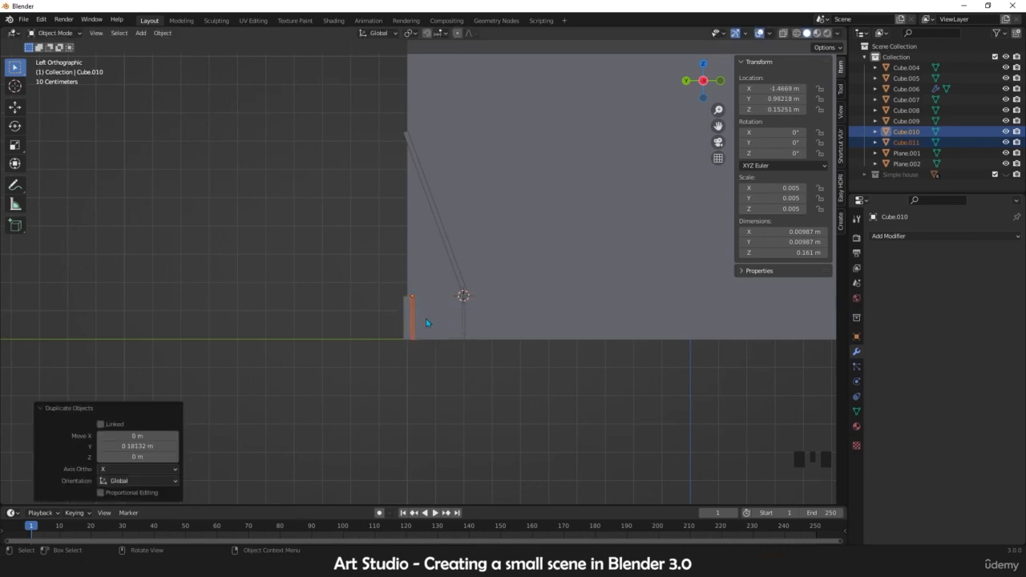
middle_click_drag(426, 323, 415, 326)
scroll(415, 327, "up", 2)
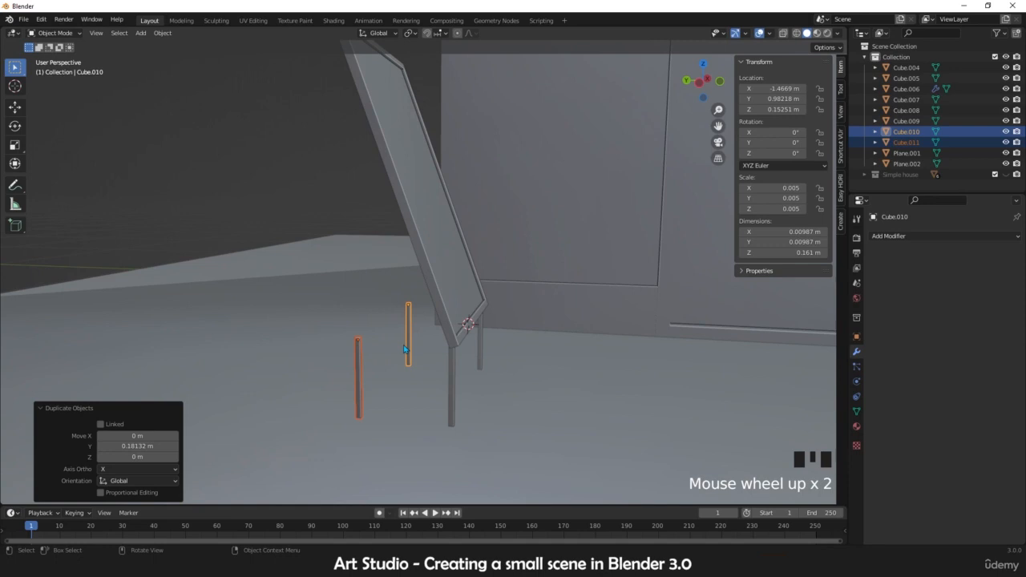
- Join the two rear legs into one object and raise their top vertices about 0.49 m along Z
key("ctrl+j")
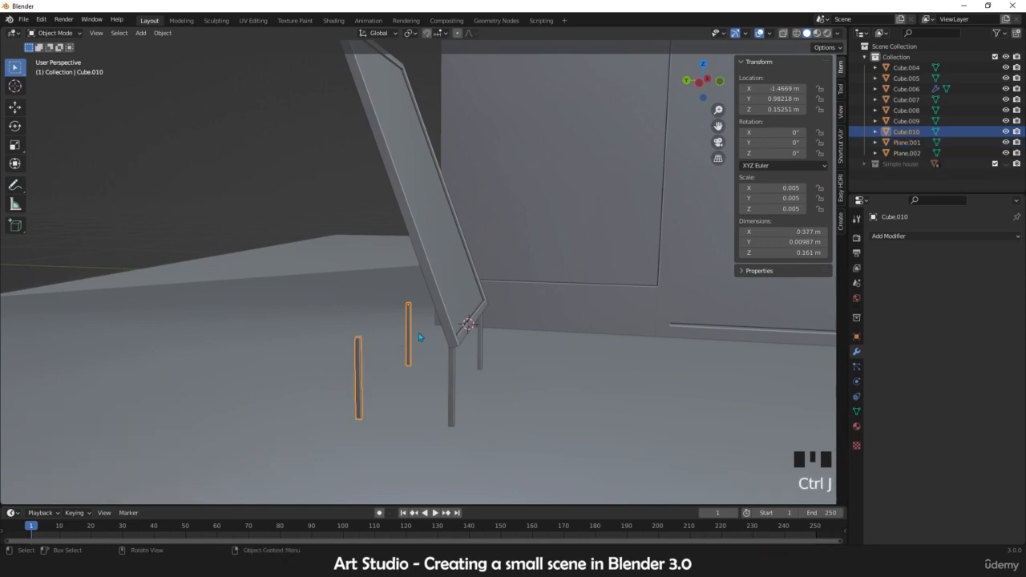
middle_click_drag(413, 326, 432, 308)
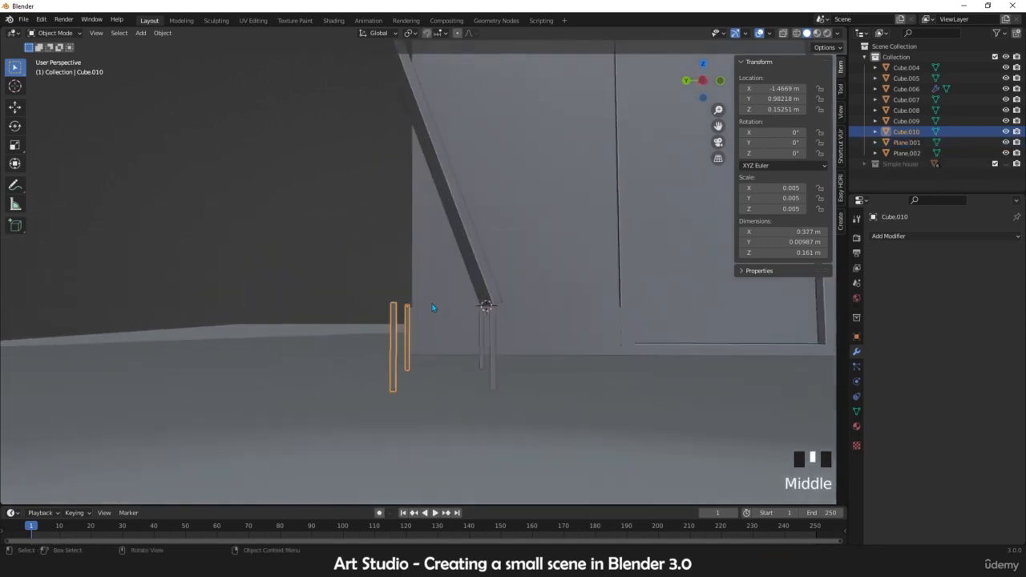
key("Tab")
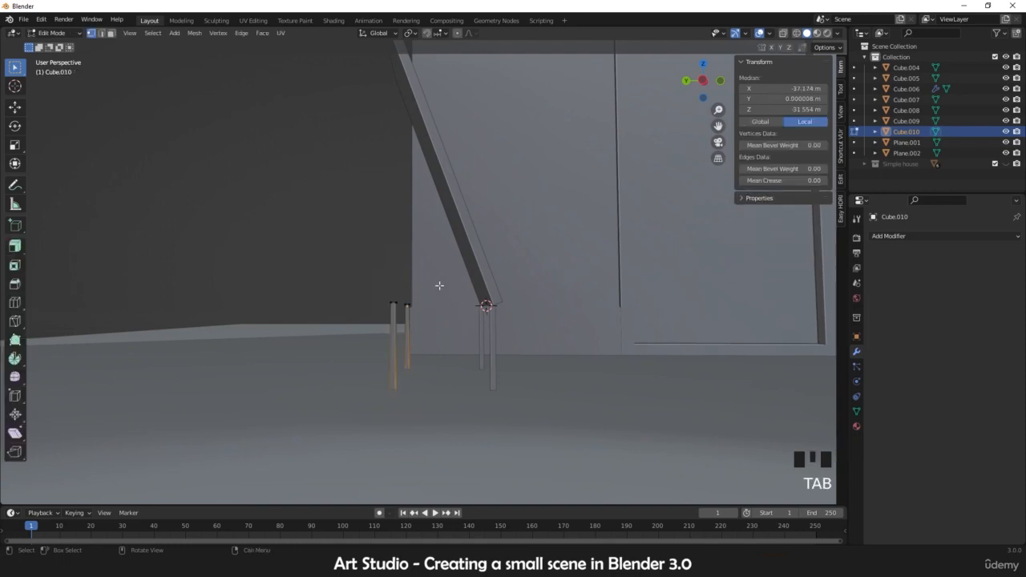
left_click_drag(433, 285, 339, 311)
key("alt+z")
left_click_drag(431, 295, 349, 314)
key("alt+z")
key("ctrl+KP_3")
middle_click_drag(439, 319, 425, 336, "shift")
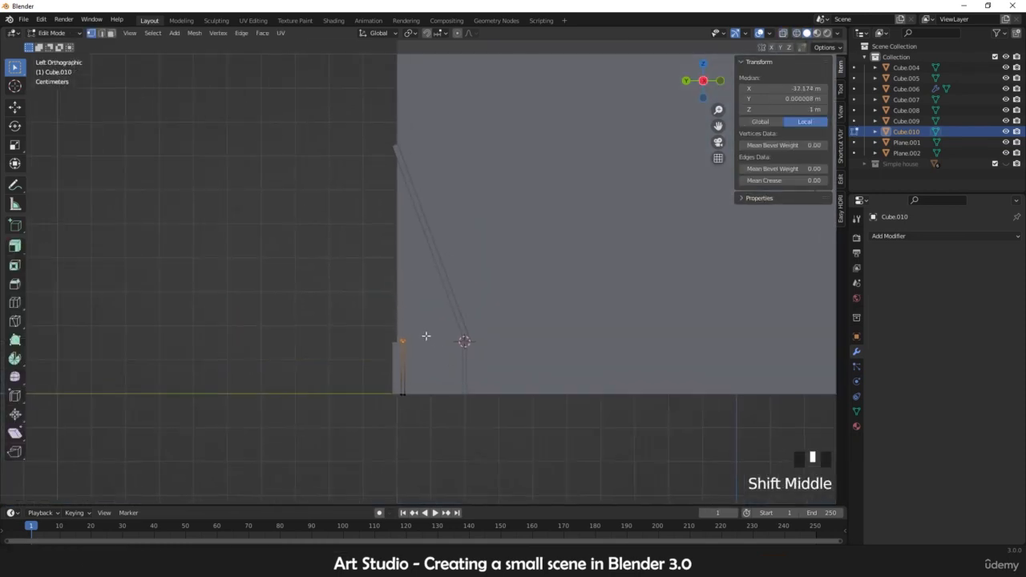
key("g")
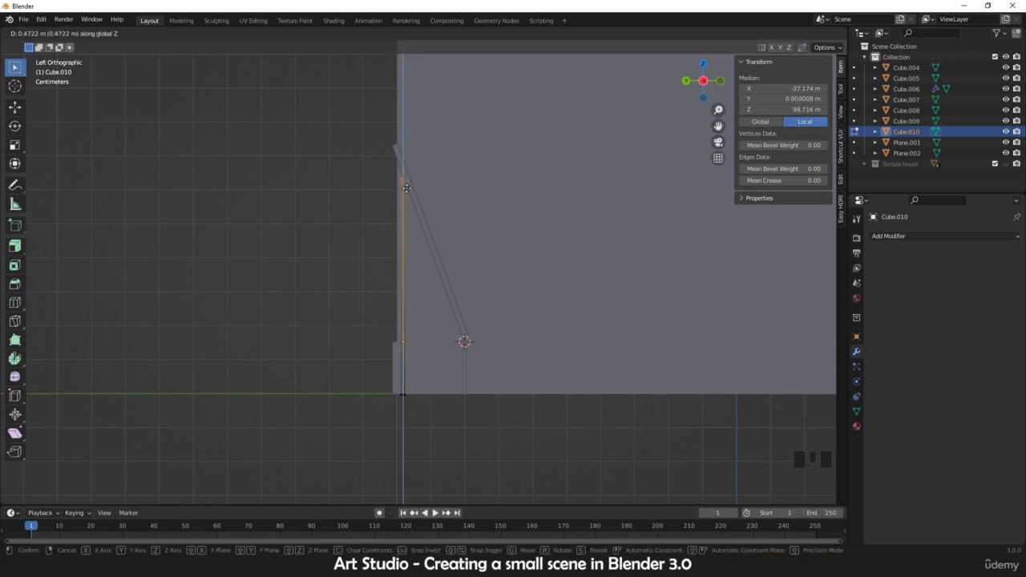
left_click(405, 183)
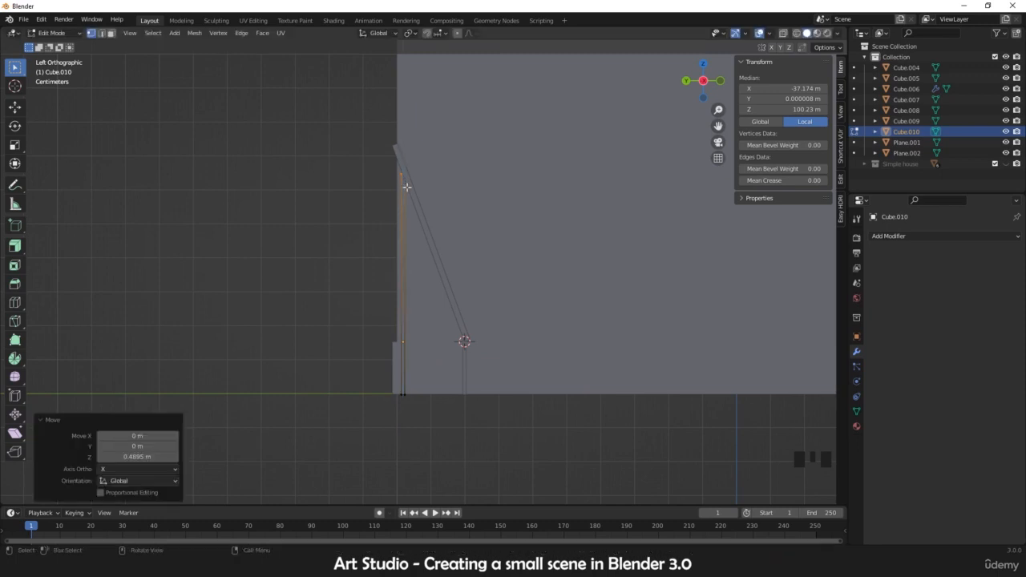
- Shorten the rear legs by lowering their top vertices along Z in the wireframe left side view, and return to Object Mode
key("Tab")
mouse_move(444, 290)
middle_mouse_down()
mouse_move(385, 312)
mouse_move(274, 224)
mouse_move(353, 251)
mouse_move(416, 260)
mouse_move(432, 252)
mouse_move(423, 249)
mouse_move(457, 273)
middle_mouse_up()
left_click(274, 224)
key("KP_3")
key("ctrl+KP_3")
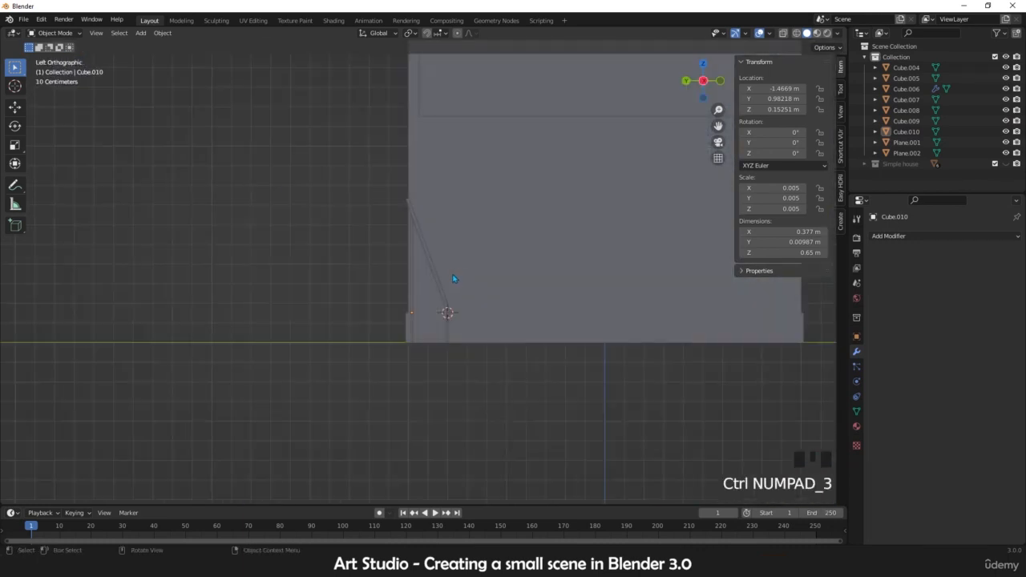
scroll(455, 279, "up", 3)
key("z")
left_click(274, 363)
left_click(406, 330)
key("Tab")
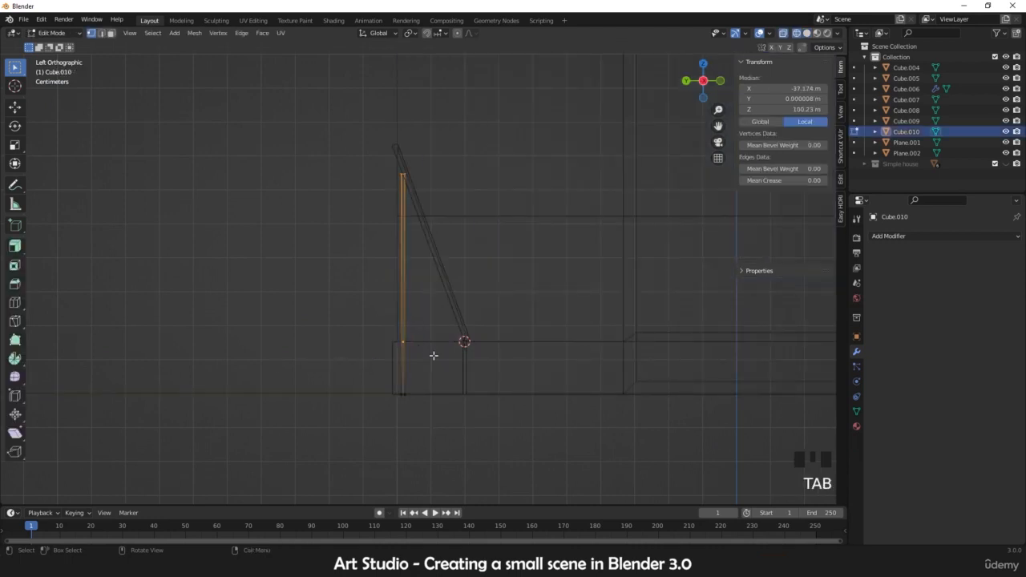
key("g")
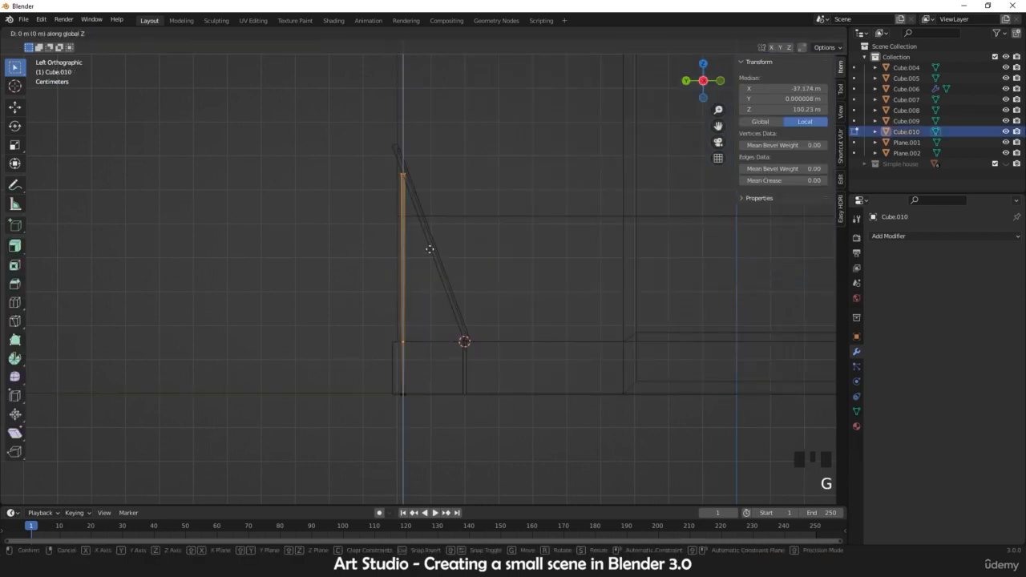
left_click(431, 319)
key("Tab")
- Scale the rear legs up by 1.43 and move them about 0.09 m upward and 0.02 m along Y
key("s")
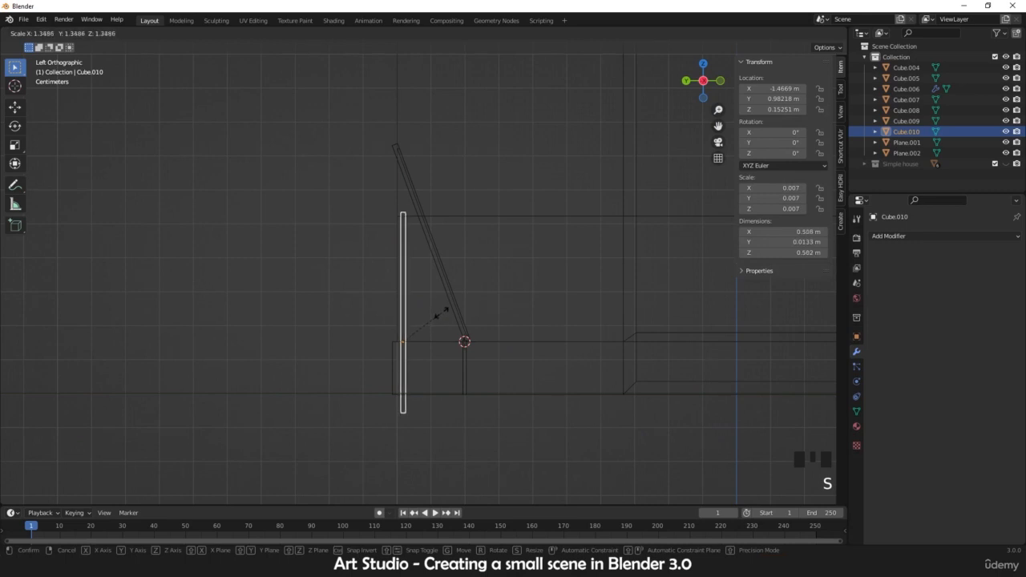
left_click(442, 309)
key("g")
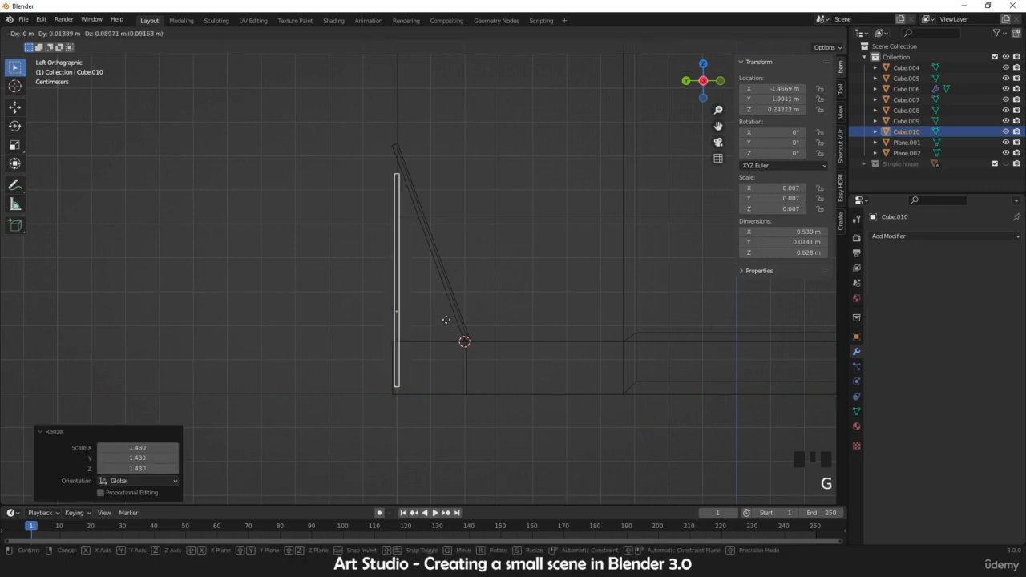
left_click(447, 322)
- Rotate the rear legs 11.4° in the left side view and scale them by 1.058
key("r")
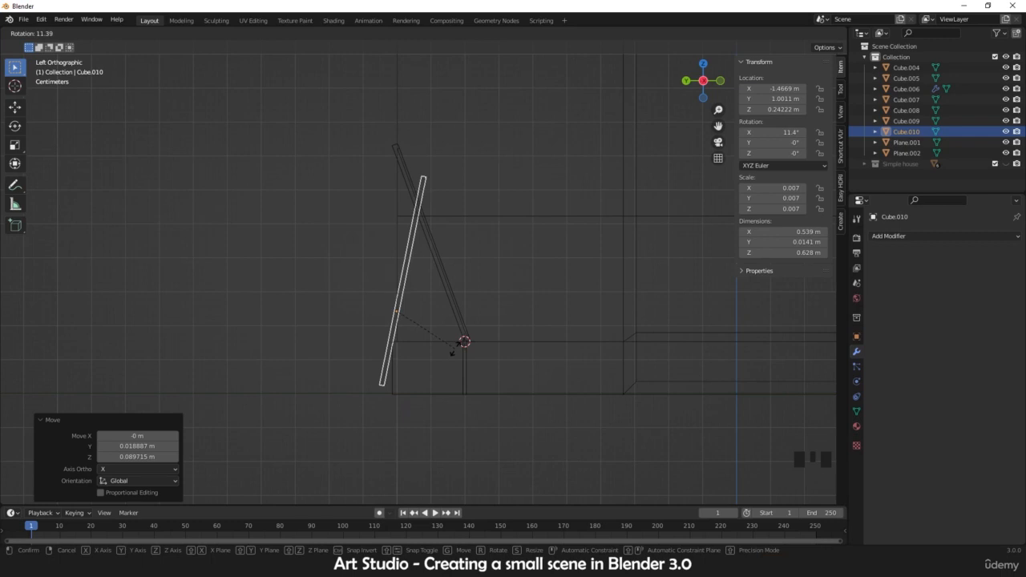
left_click(456, 343)
key("s")
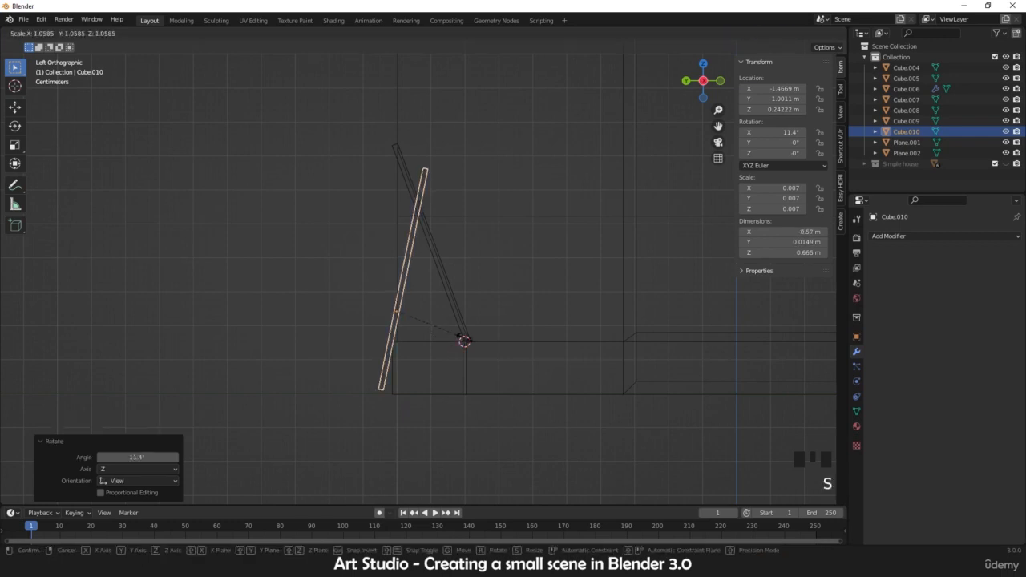
left_click(460, 339)
- Move the rear legs about 0.06 m along Y and 0.01 m down so their tops lean against the panel's back
key("g")
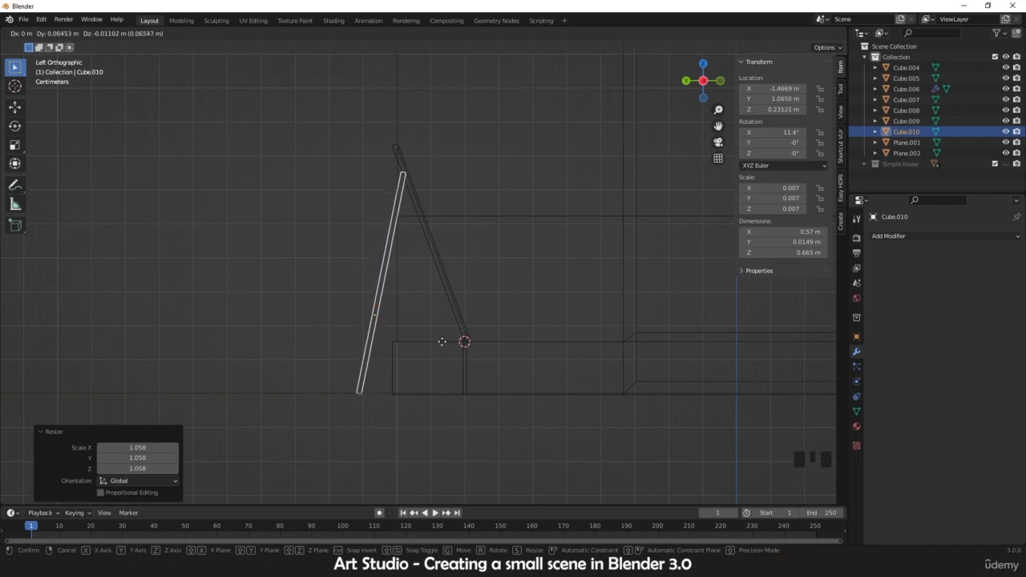
left_click(442, 342)
scroll(462, 355, "down", 2)
key("z")
mouse_move(504, 355)
middle_mouse_down()
mouse_move(398, 351)
mouse_move(360, 383)
mouse_move(409, 402)
middle_mouse_up()
scroll(360, 384, "up", 3)
- Move the outlying rear leg's vertices about 0.2 m along X in the top view, in line with the panel's edge
key("KP_7")
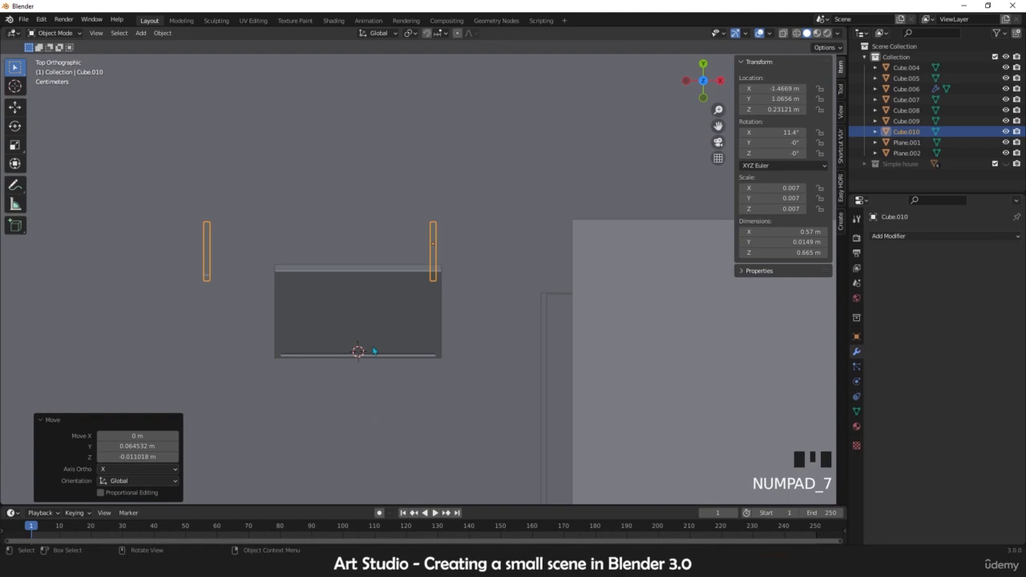
key("Tab")
key("z")
left_click(92, 275)
left_click_drag(245, 194, 183, 314)
key("g")
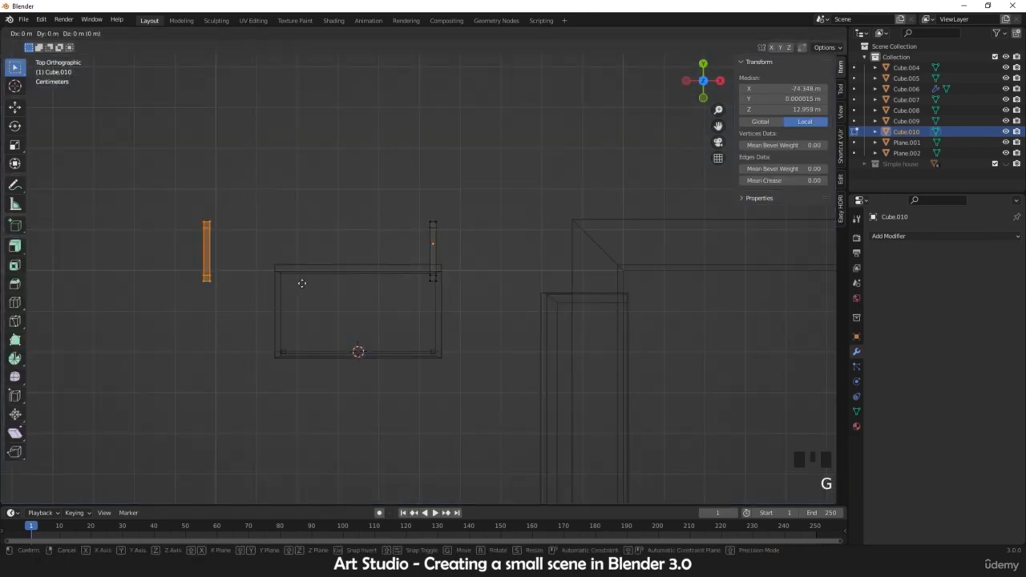
key("x")
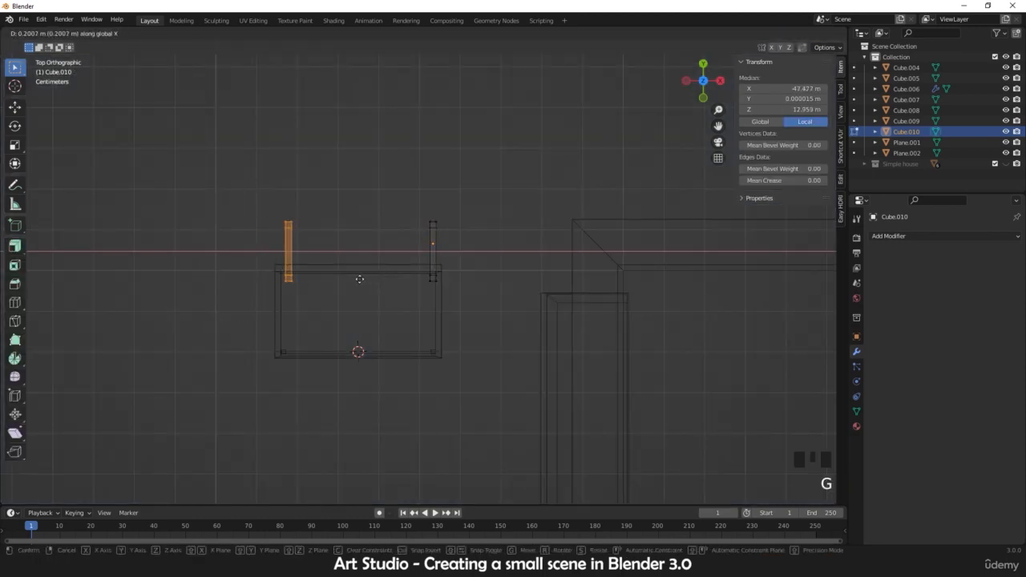
left_click(350, 279)
key("Tab")
- Examine the sign board and its legs beside the house in solid shading, from a distance and close up
middle_click_drag(309, 326, 421, 305)
key("z")
left_click(591, 329)
mouse_move(591, 329)
middle_mouse_down()
mouse_move(533, 324)
mouse_move(540, 294)
mouse_move(385, 315)
middle_mouse_up()
scroll(540, 294, "down", 1)
left_click(272, 204)
scroll(324, 288, "down", 5)
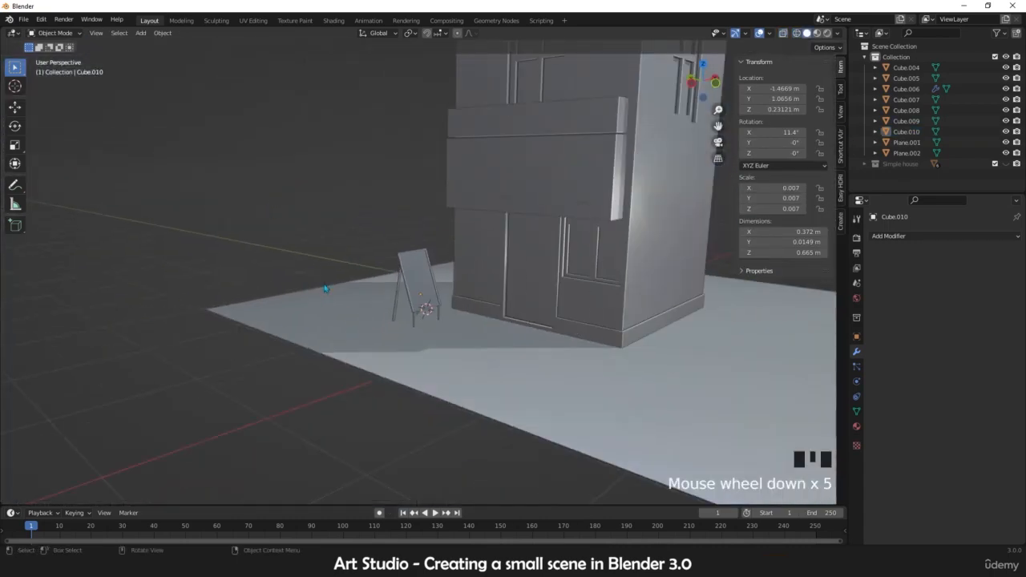
scroll(324, 288, "up", 5)
scroll(399, 374, "up", 2)
- Join the sign board's two front legs and its rear legs into a single object
middle_click_drag(398, 374, 385, 413, "shift")
left_click(382, 414)
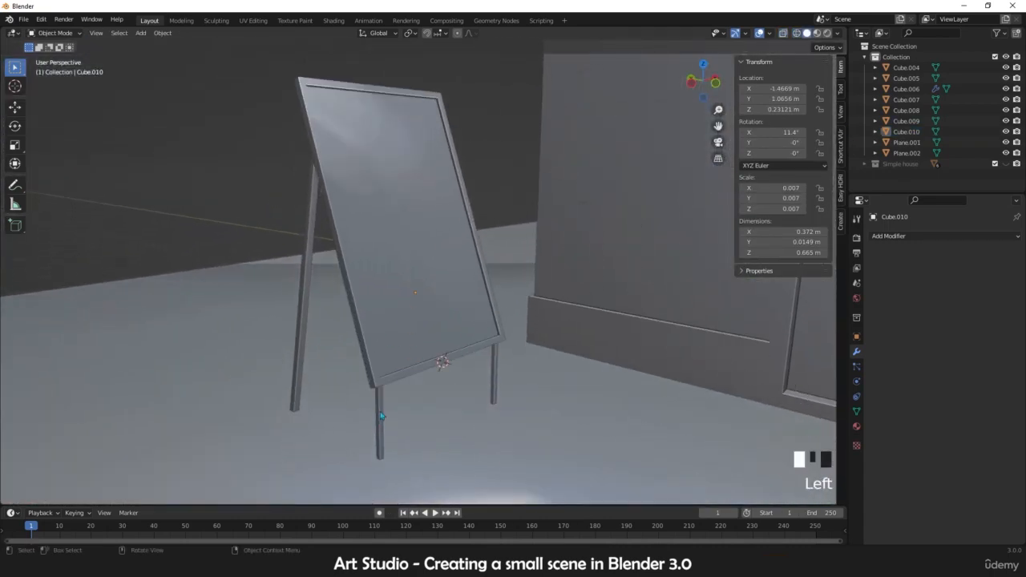
key("Tab")
key("Tab")
left_click(498, 375, "shift")
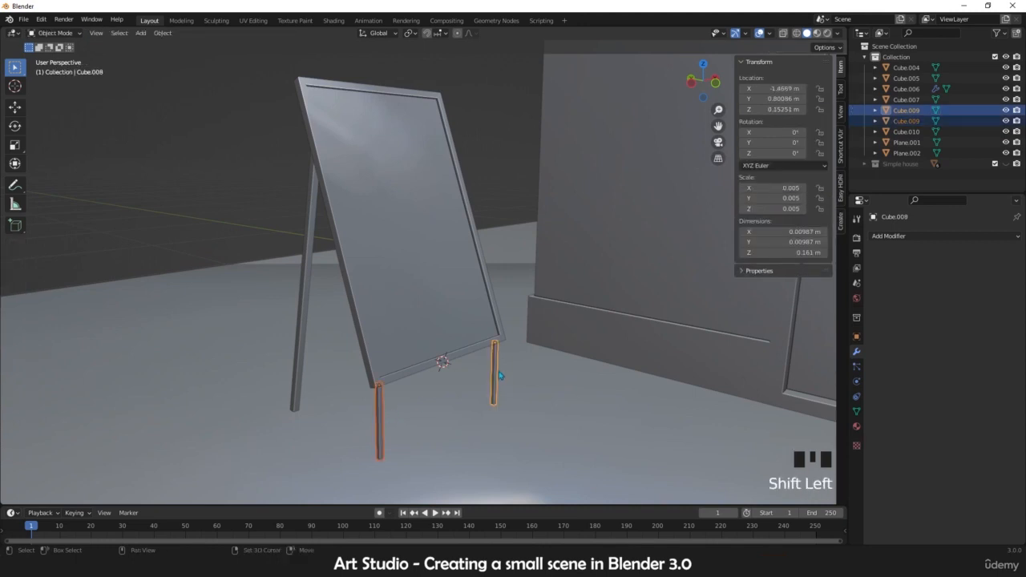
key("ctrl+j")
left_click(302, 344, "shift")
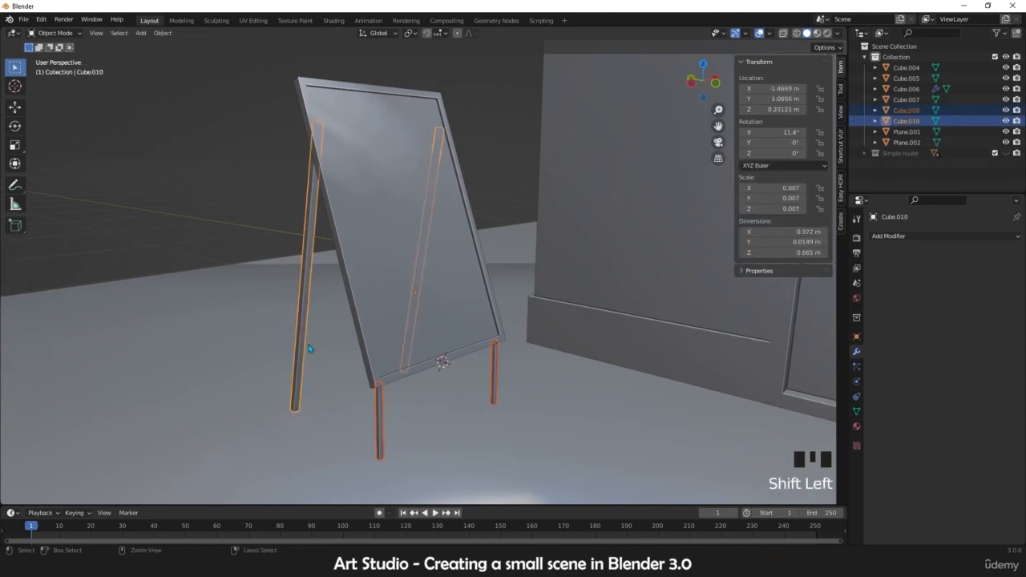
key("ctrl+j")
scroll(365, 333, "down", 2)
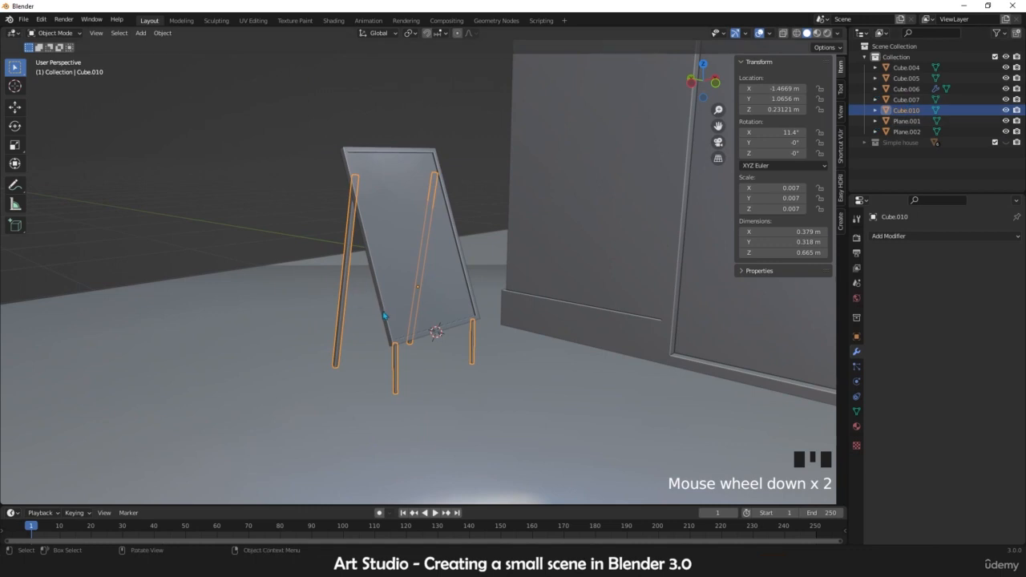
middle_click_drag(392, 297, 298, 219)
left_click(298, 218)
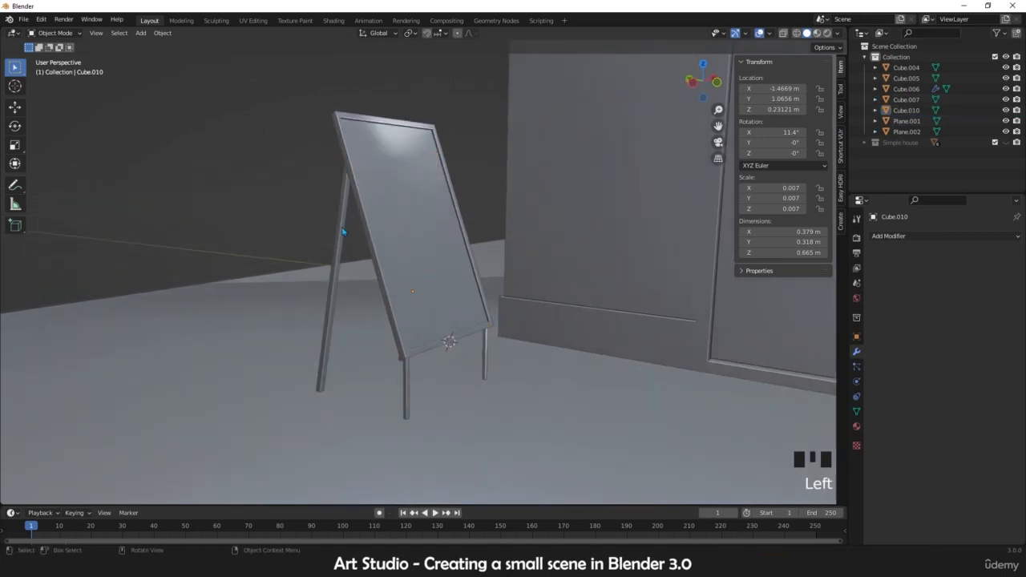
- Join the combined legs with the framed panel so the whole sign board is one object
left_click(339, 231)
key("g")
right_click(324, 272)
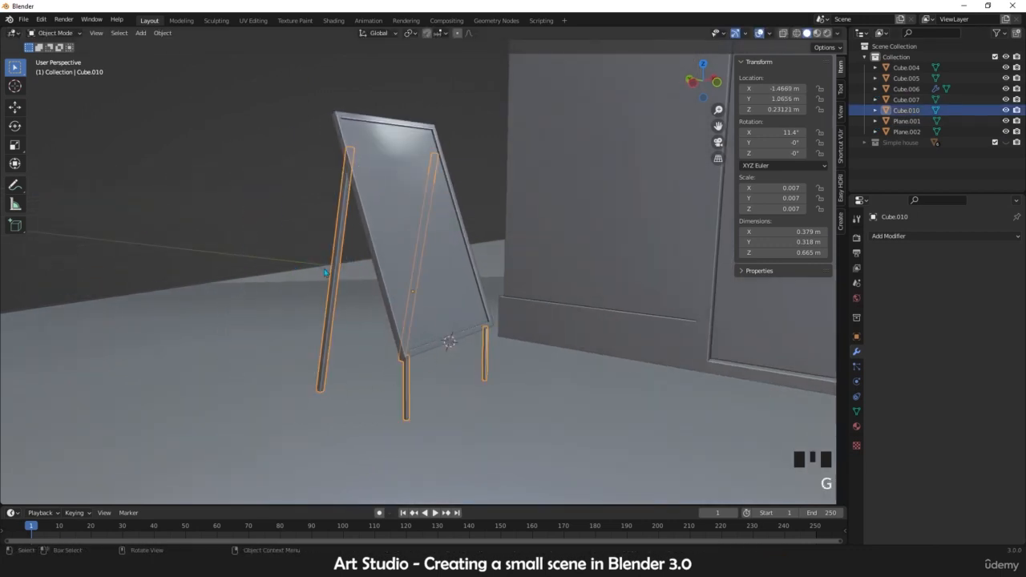
middle_click_drag(325, 272, 367, 204)
scroll(425, 281, "up", 2)
left_click(367, 204, "shift")
middle_click_drag(367, 215, 401, 215)
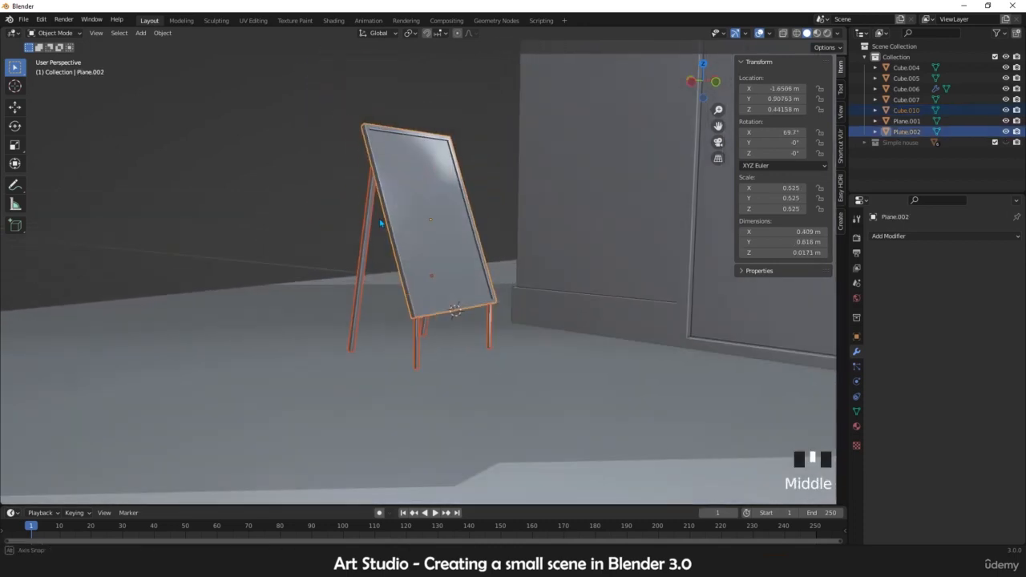
key("ctrl+j")
scroll(415, 213, "down", 3)
left_click(418, 221)
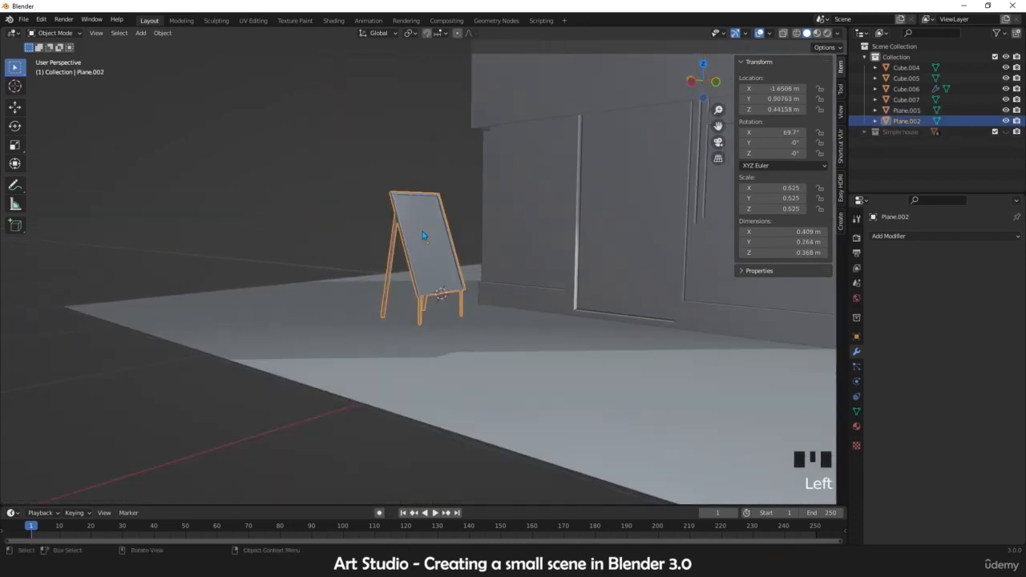
- Rotate the sign board about -30° around the global Z axis
scroll(411, 253, "down", 4)
middle_click_drag(468, 277, 487, 299)
key("r")
key("z")
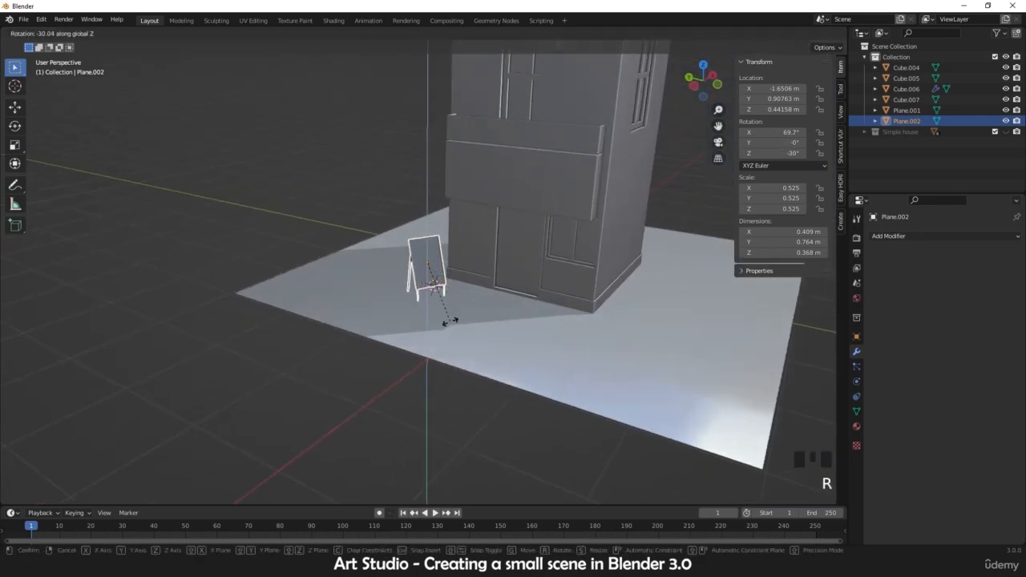
left_click(450, 320)
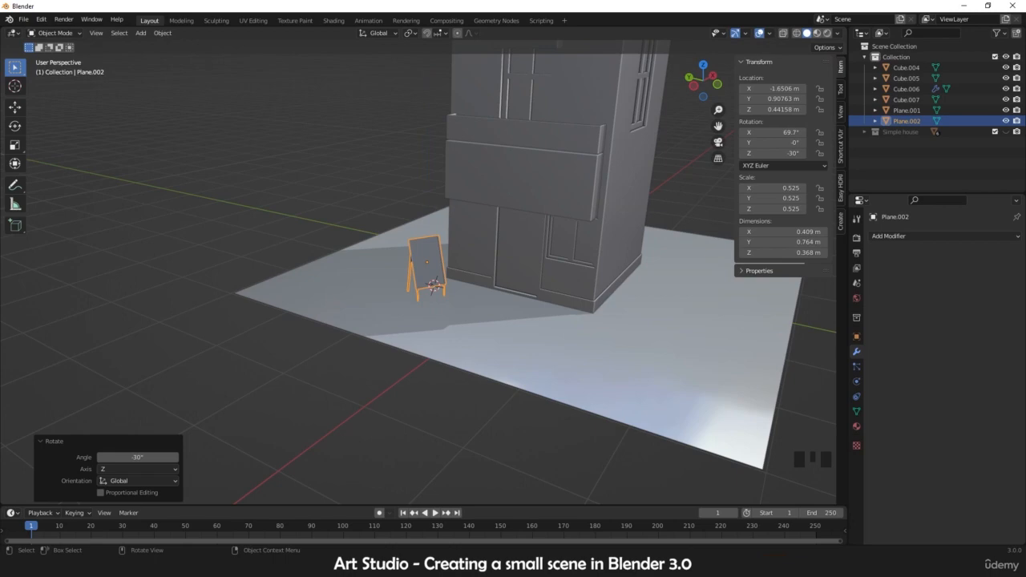
mouse_move(487, 346)
middle_mouse_down("shift")
mouse_move(454, 336)
mouse_move(488, 320)
mouse_move(355, 339)
mouse_move(507, 313)
mouse_move(329, 304)
mouse_move(451, 315)
middle_mouse_up("shift")
scroll(464, 313, "up", 2)
scroll(441, 307, "down", 2)
scroll(496, 282, "up", 2)
scroll(444, 316, "down", 2)
scroll(433, 333, "up", 3)
- Select the building, ground plane and sign board together and move them into a new collection named "small hotel"
scroll(449, 310, "down", 6)
left_click_drag(730, 234, 277, 451)
key("z")
key("z")
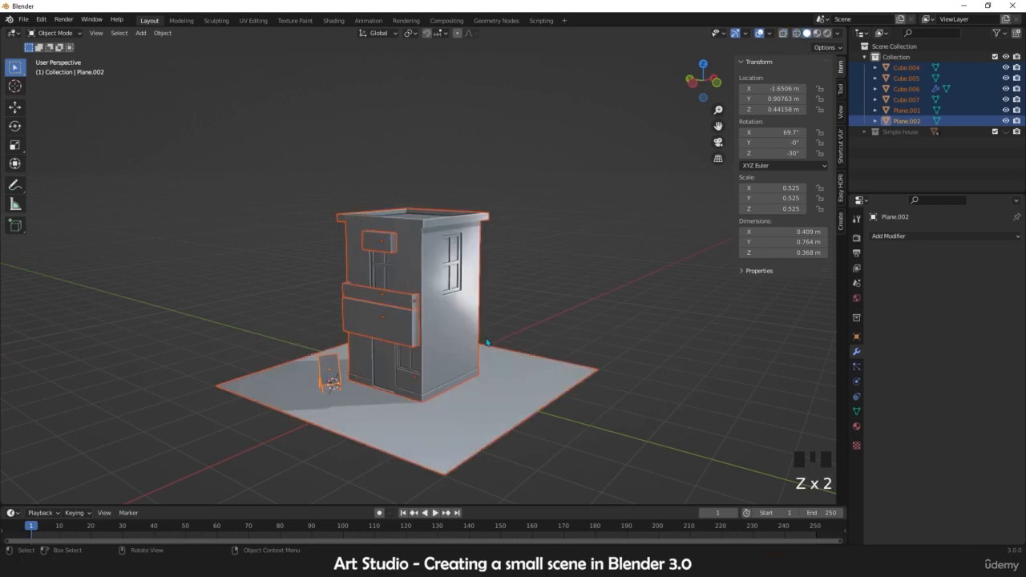
key("m")
left_click(419, 344)
type("small hotel")
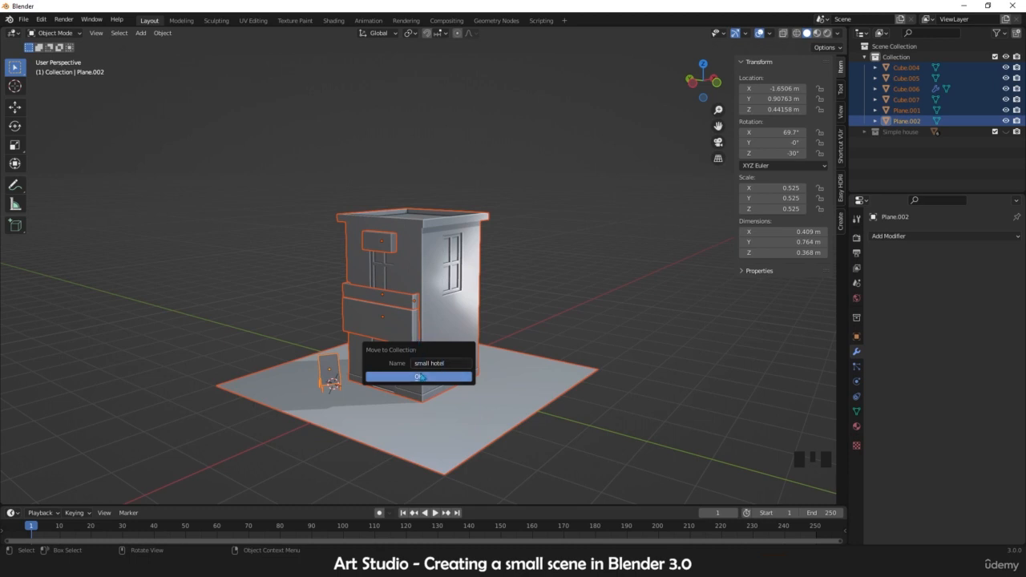
left_click(418, 376)
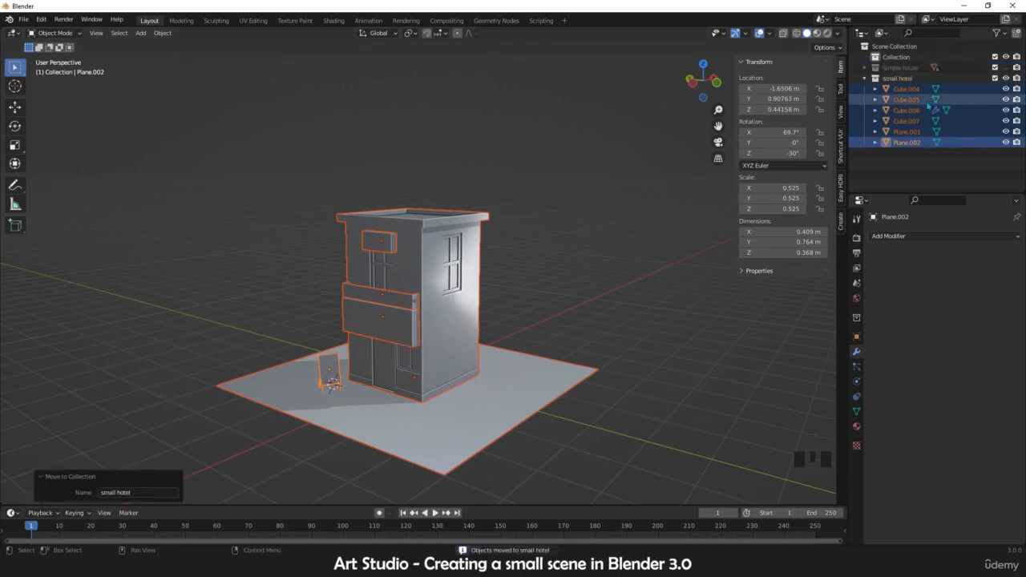
- Unhide the Simple house collection and move the small hotel objects about 4.6 m along negative Y, clear of the house
left_click(1005, 68)
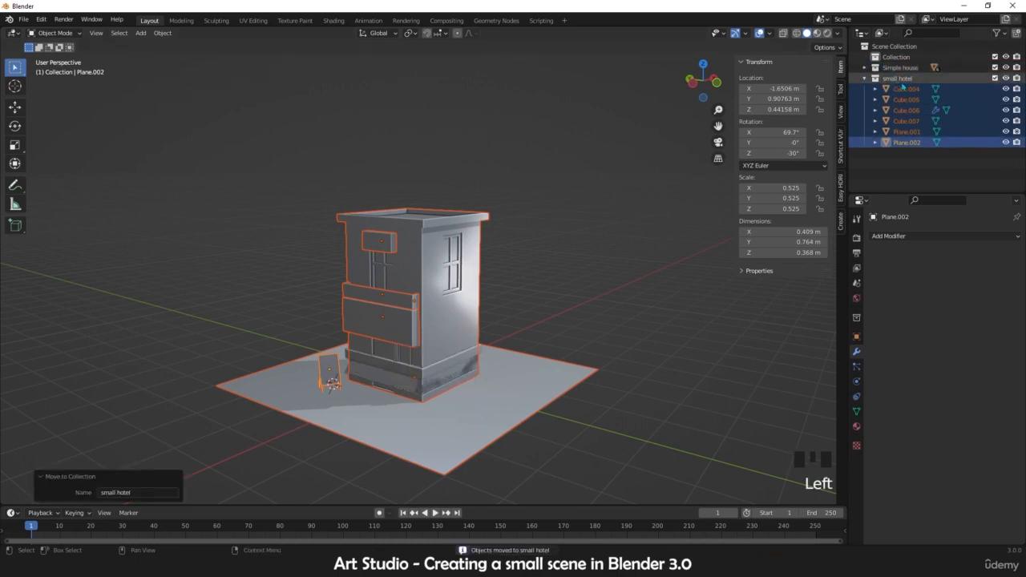
scroll(481, 345, "down", 4)
key("g")
key("x")
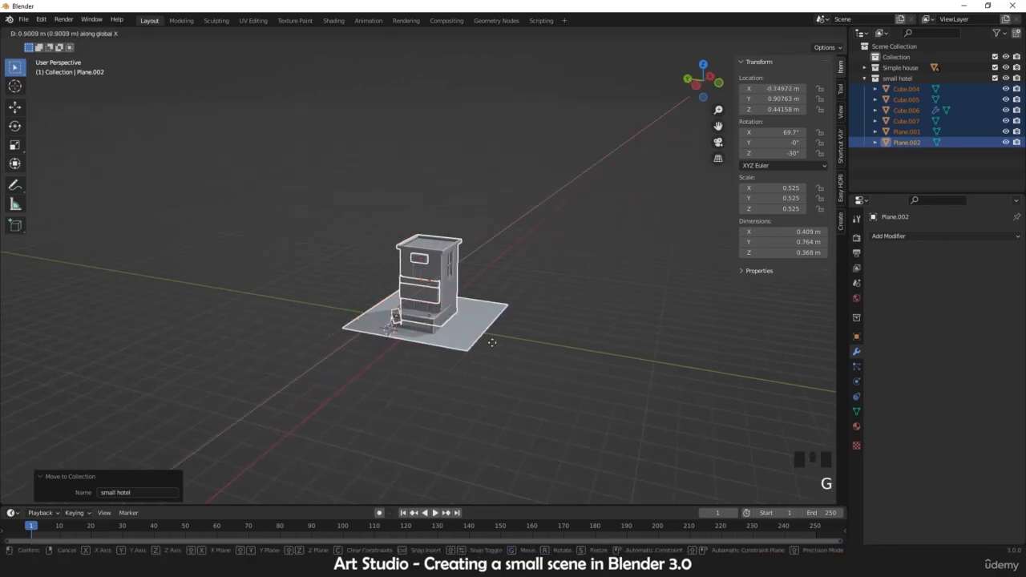
key("y")
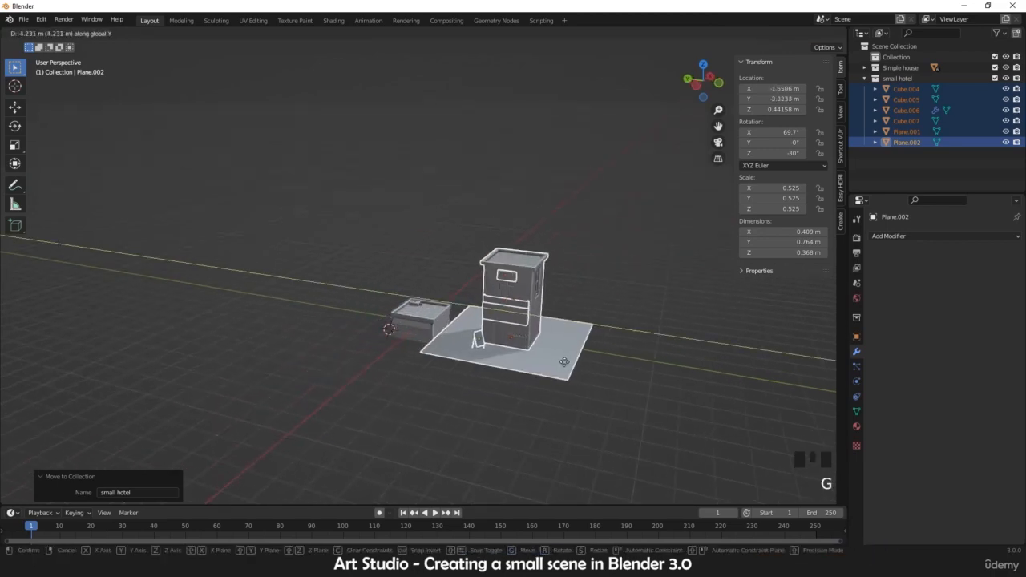
left_click(570, 363)
middle_click_drag(570, 363, 473, 313)
left_click(595, 371)
- Collapse the small hotel collection and hide both the Simple house and small hotel collections
scroll(595, 371, "up", 4)
scroll(510, 319, "up", 3)
scroll(448, 339, "down", 4)
left_click(863, 78)
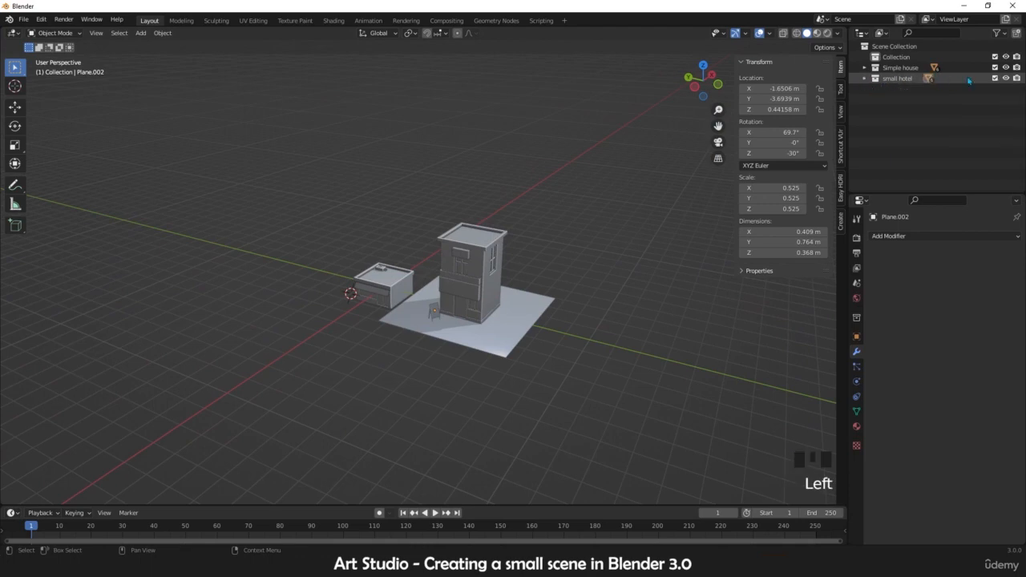
left_click_drag(1005, 67, 1007, 79)
- Snap the 3D cursor to the world origin
middle_click_drag(373, 286, 413, 285, "shift")
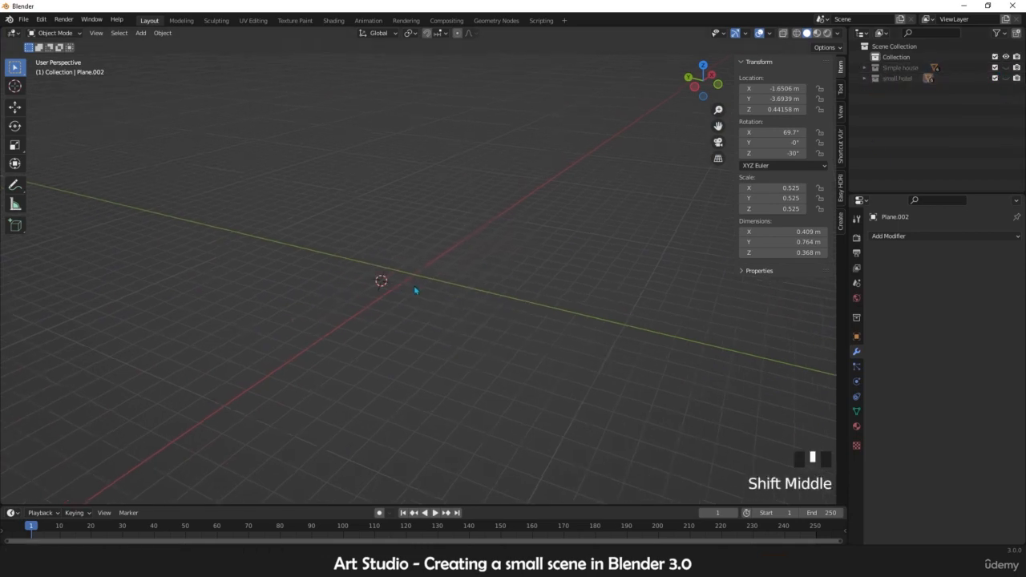
key("shift+s")
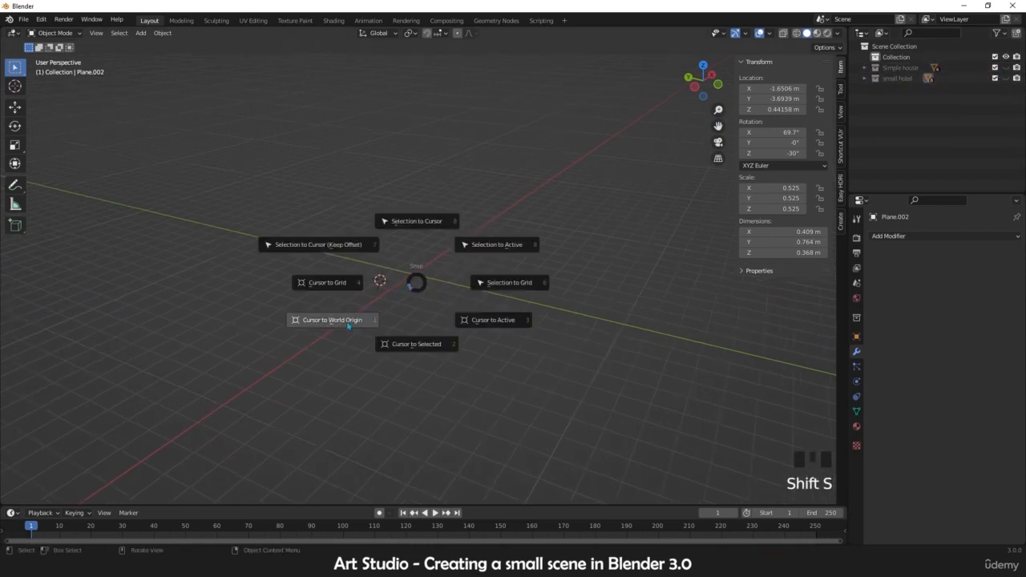
left_click(348, 325)
scroll(444, 307, "up", 2)
scroll(467, 288, "down", 1)
middle_click_drag(467, 289, 360, 304, "shift")
scroll(359, 303, "down", 2)
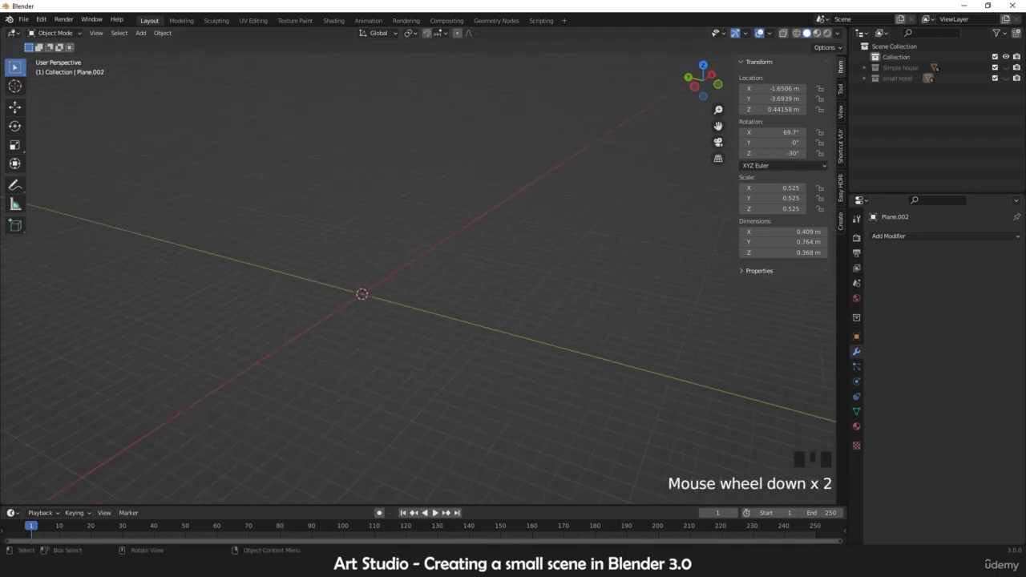